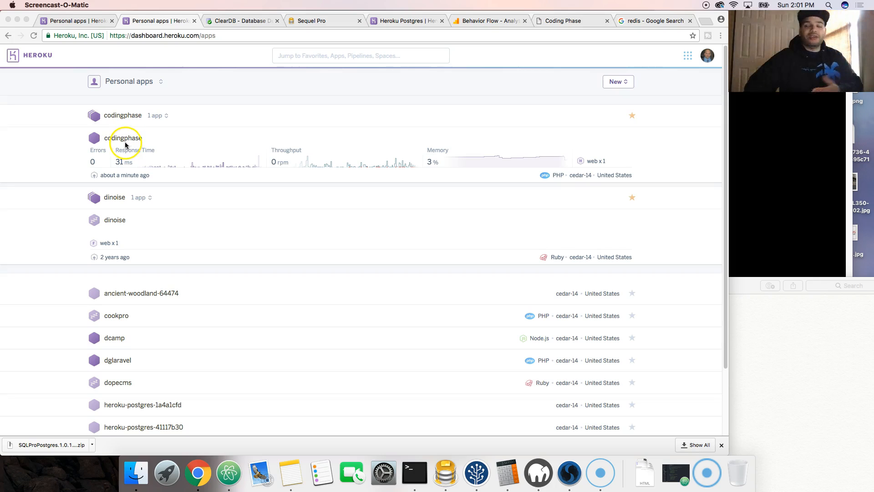
Open the Resources page of the codingphase app
{"action": "left_click", "coordinate": [127, 138]}
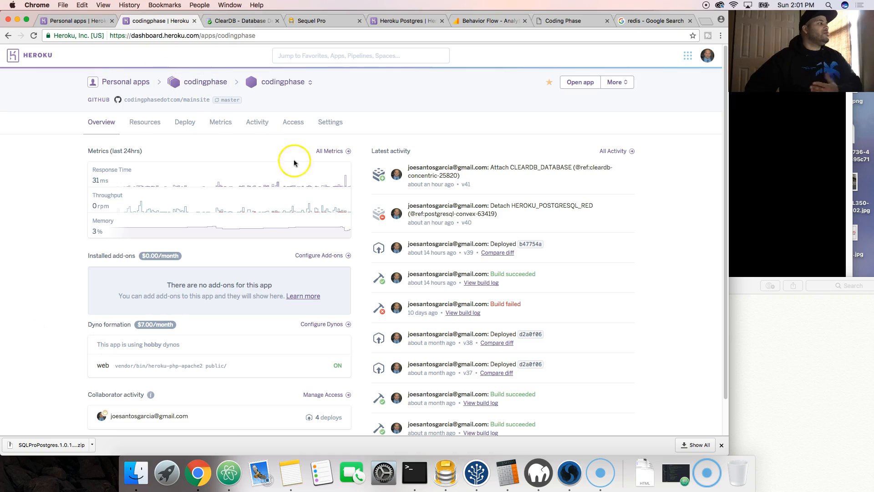
{"action": "left_click", "coordinate": [87, 76]}
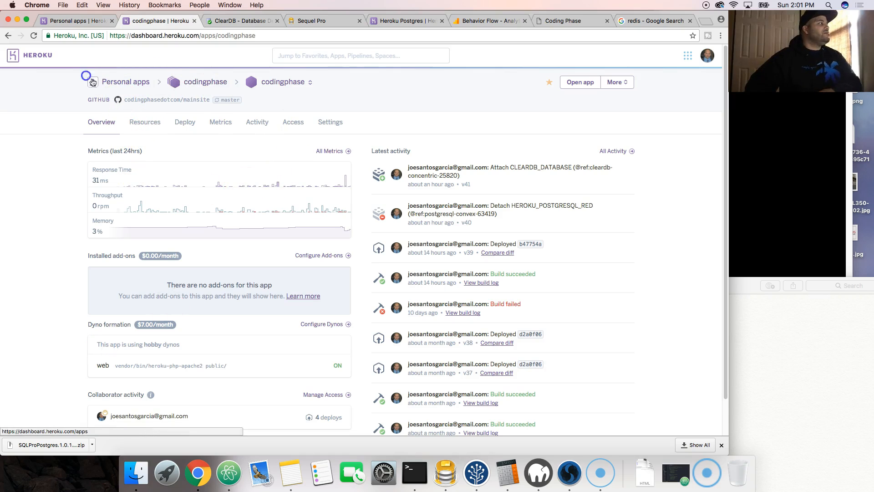
{"action": "left_click", "coordinate": [10, 36]}
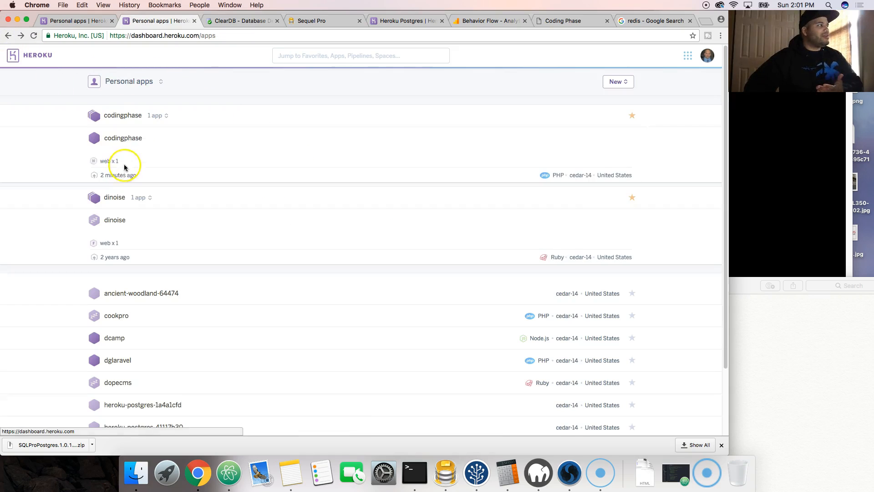
{"action": "left_click", "coordinate": [122, 138]}
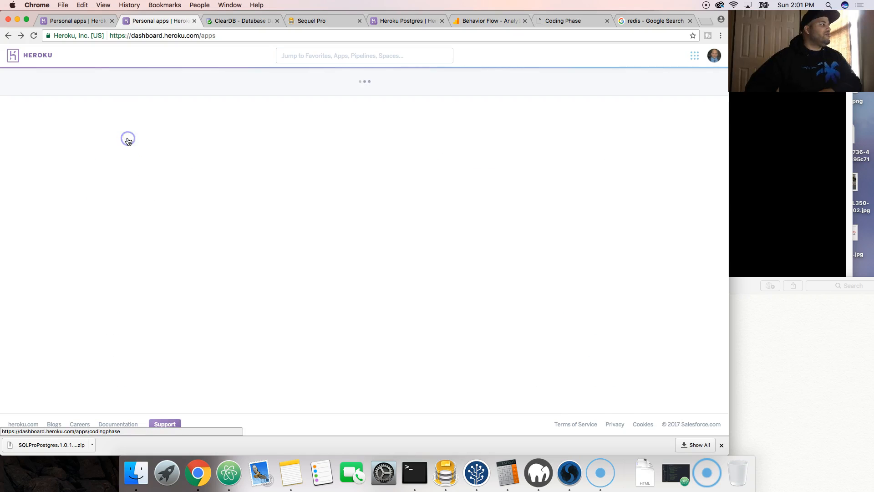
{"action": "left_click", "coordinate": [152, 134]}
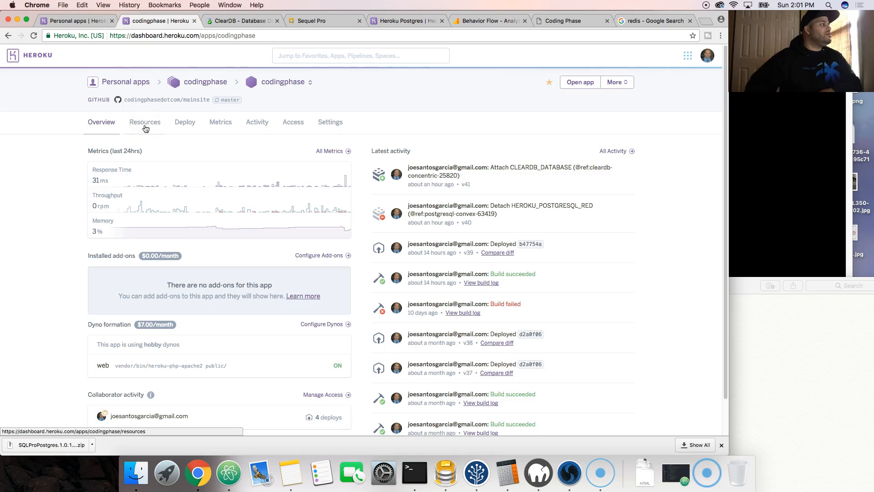
{"action": "left_click", "coordinate": [146, 128]}
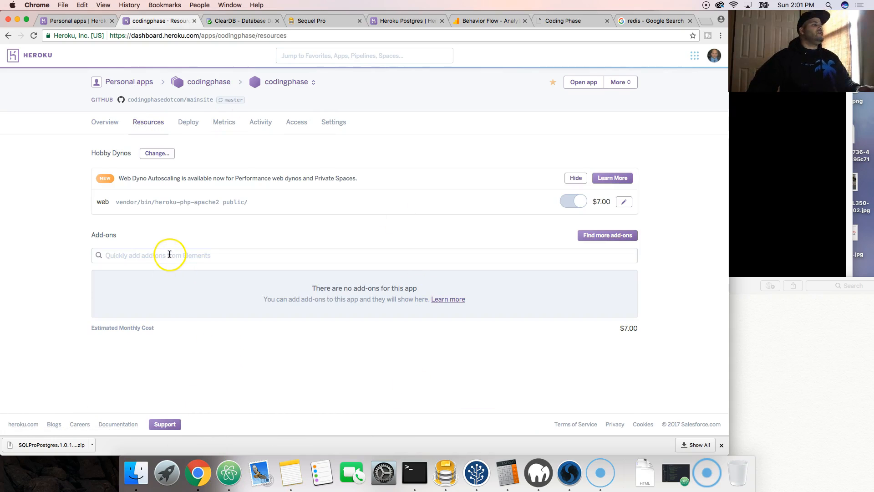
Browse the data store add-ons in the Heroku Elements catalogue and open the ClearDB MySQL page
{"action": "left_click", "coordinate": [616, 235]}
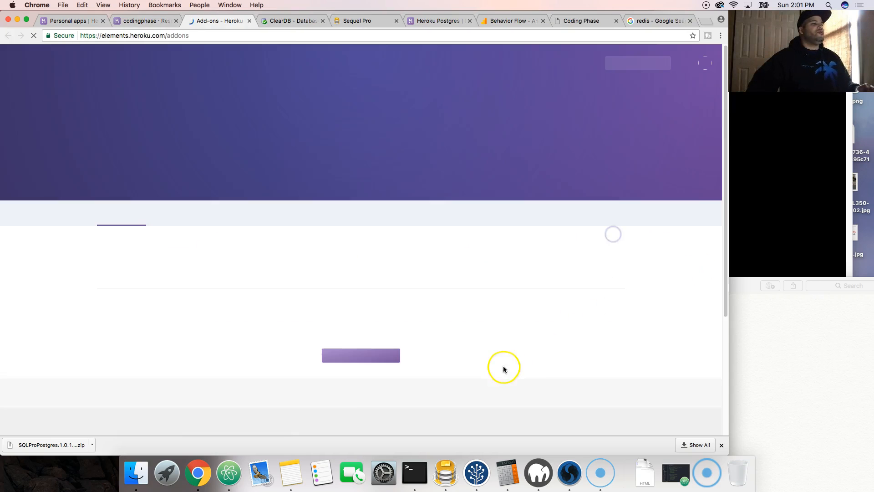
{"action": "scroll", "coordinate": [231, 264], "scroll_direction": "down", "scroll_amount": 5}
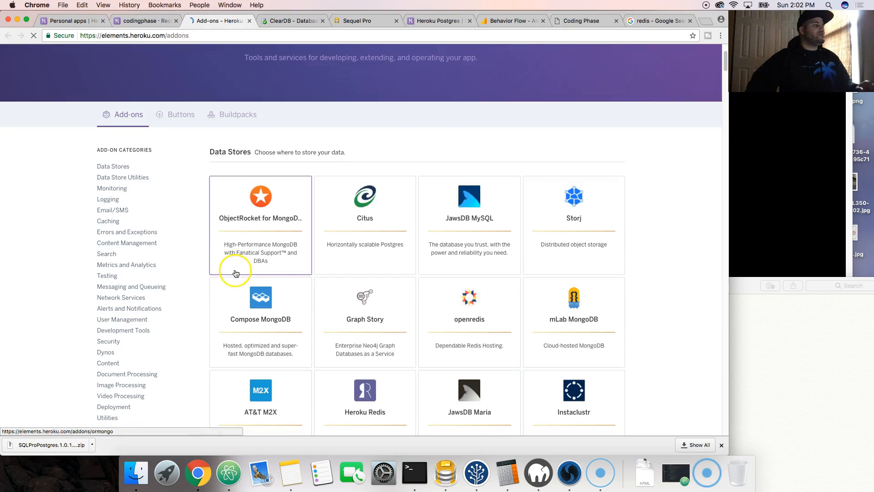
{"action": "scroll", "coordinate": [255, 262], "scroll_direction": "down", "scroll_amount": 7}
{"action": "scroll", "coordinate": [264, 264], "scroll_direction": "up", "scroll_amount": 2}
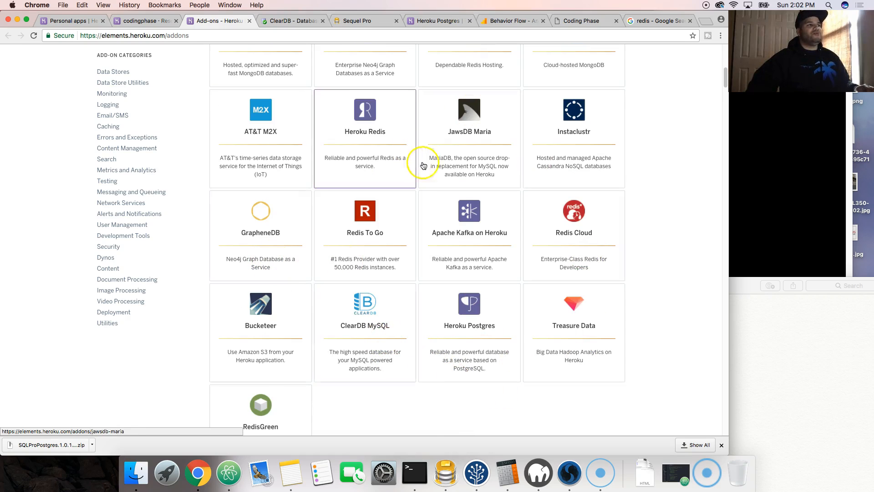
{"action": "scroll", "coordinate": [483, 337], "scroll_direction": "up", "scroll_amount": 3}
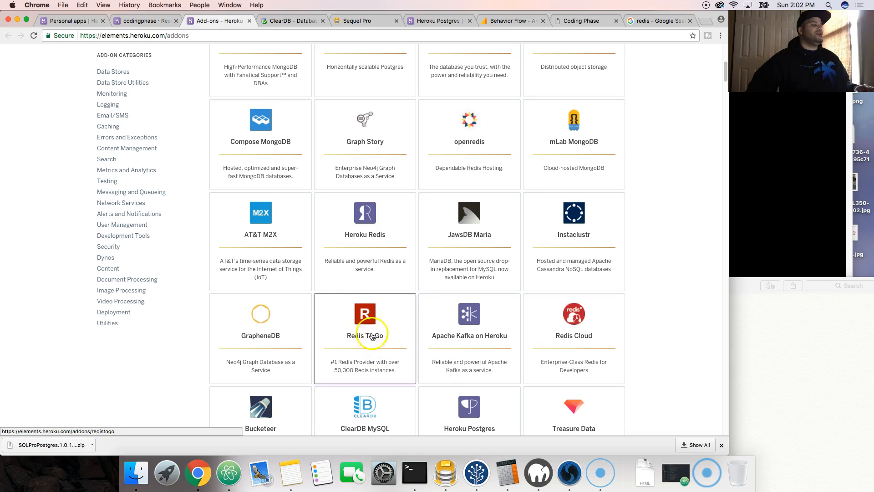
{"action": "scroll", "coordinate": [386, 341], "scroll_direction": "down", "scroll_amount": 4}
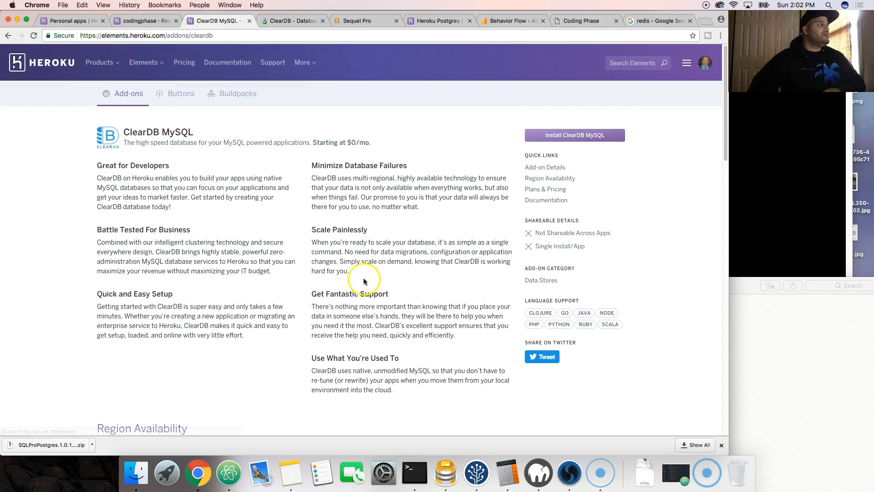
Start installing ClearDB MySQL and choose codingphase as the target application
{"action": "left_click", "coordinate": [558, 135]}
{"action": "left_click", "coordinate": [376, 224]}
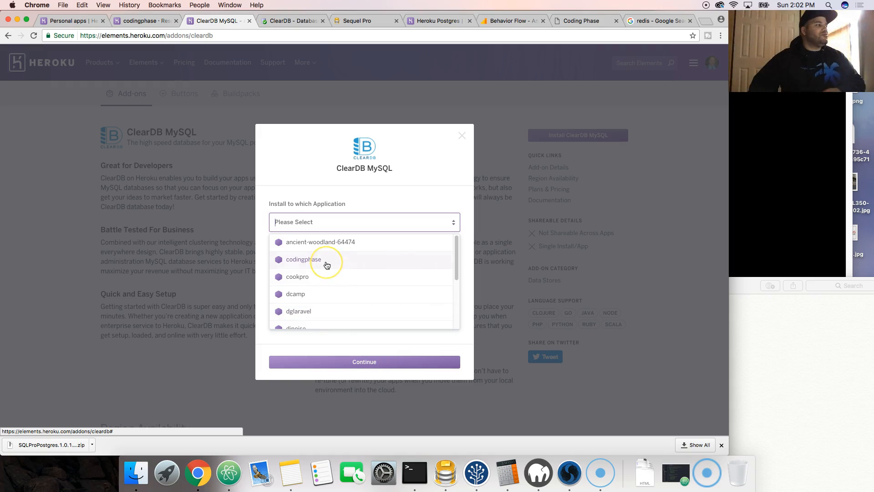
{"action": "left_click", "coordinate": [327, 265]}
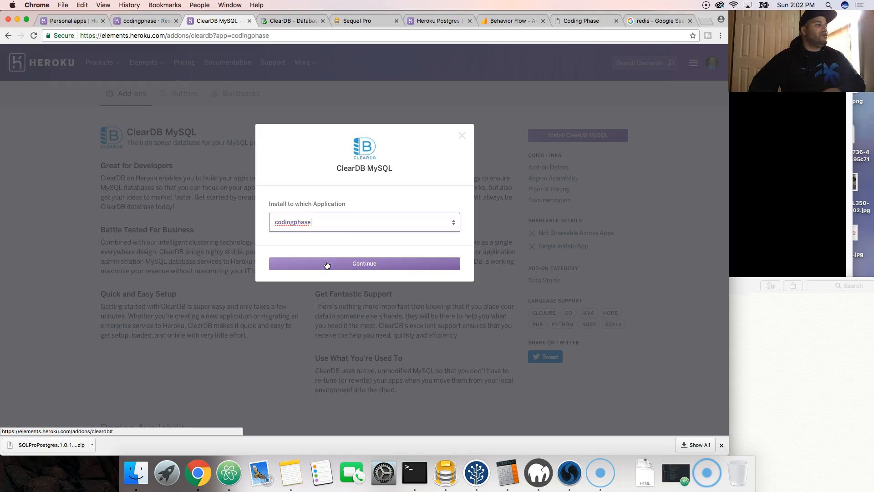
{"action": "left_click", "coordinate": [362, 264]}
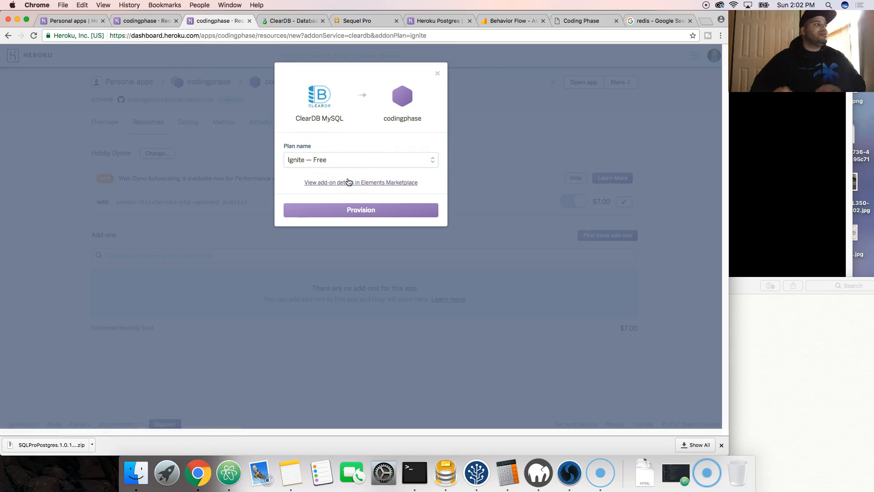
Provision the ClearDB MySQL add-on for codingphase with the Ignite — Free plan
{"action": "left_click", "coordinate": [367, 160]}
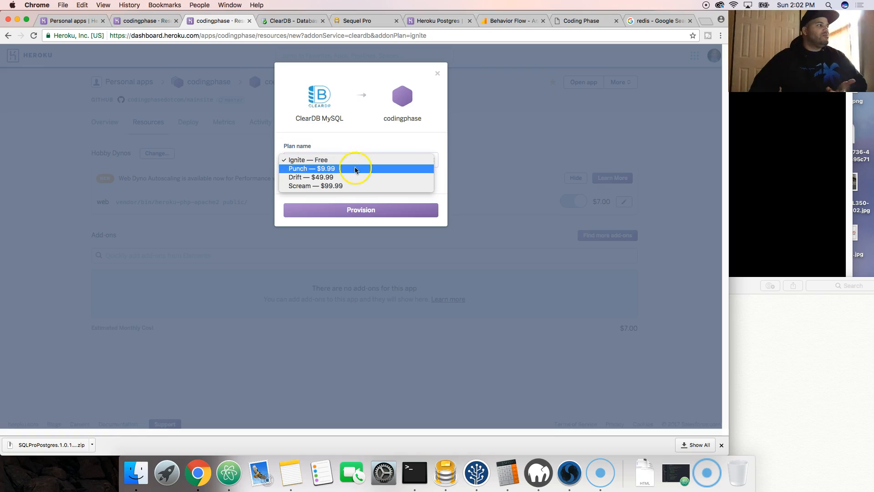
{"action": "left_click", "coordinate": [346, 160]}
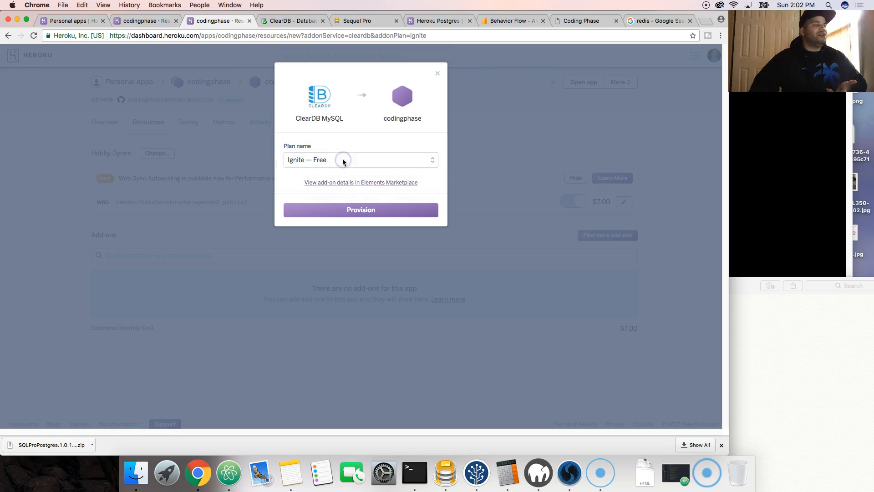
{"action": "left_click", "coordinate": [353, 211]}
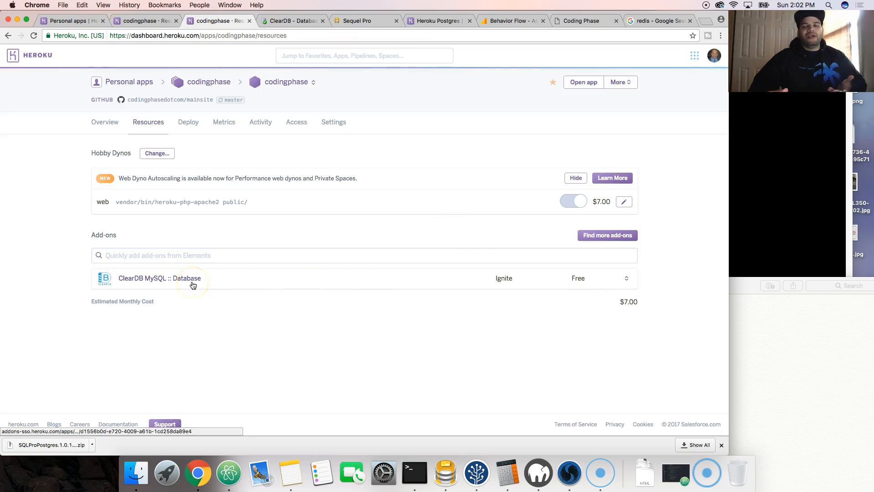
View the Sequel Pro website, look at the Terminal window, and return to Chrome
{"action": "left_click", "coordinate": [166, 280]}
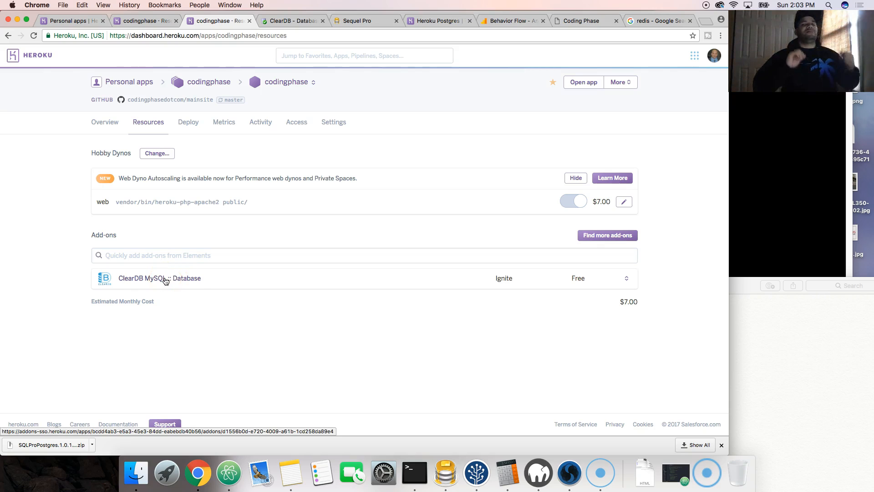
{"action": "left_click", "coordinate": [173, 273]}
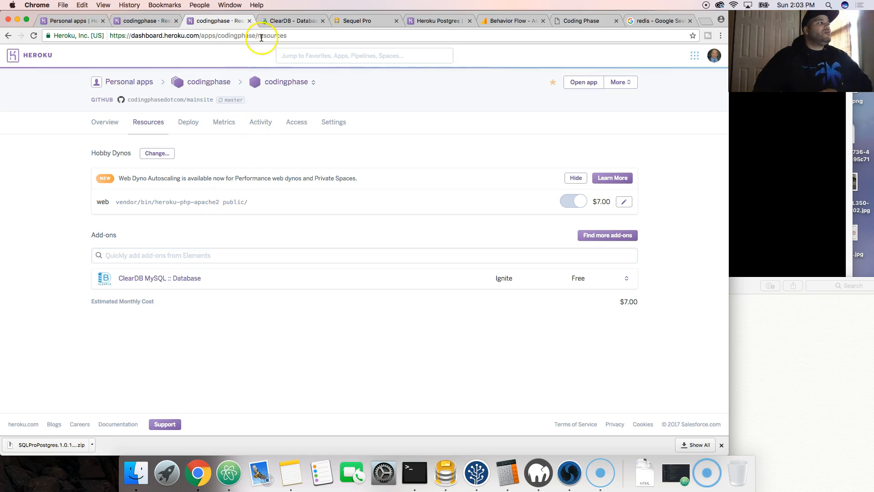
{"action": "left_click", "coordinate": [343, 26]}
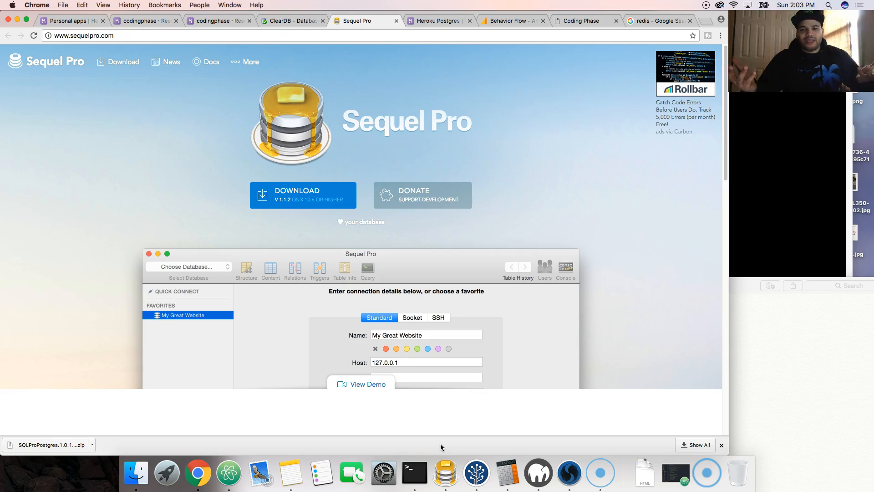
{"action": "left_click", "coordinate": [415, 472]}
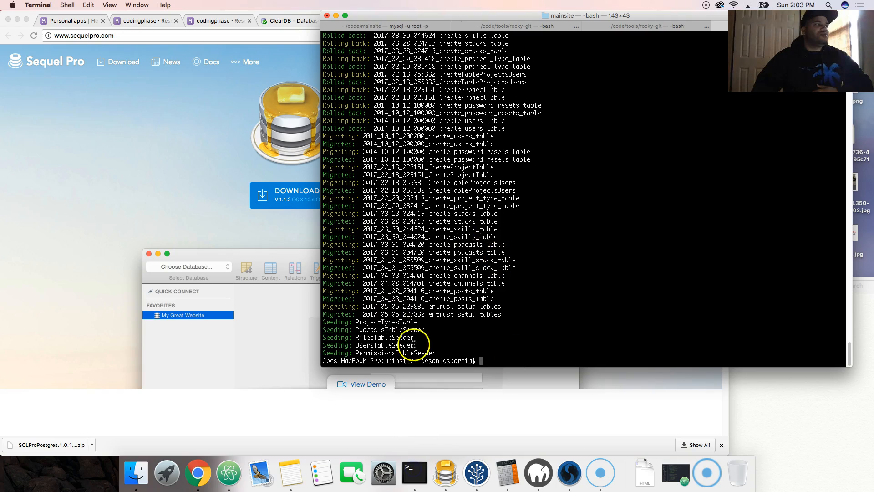
{"action": "left_click", "coordinate": [241, 170]}
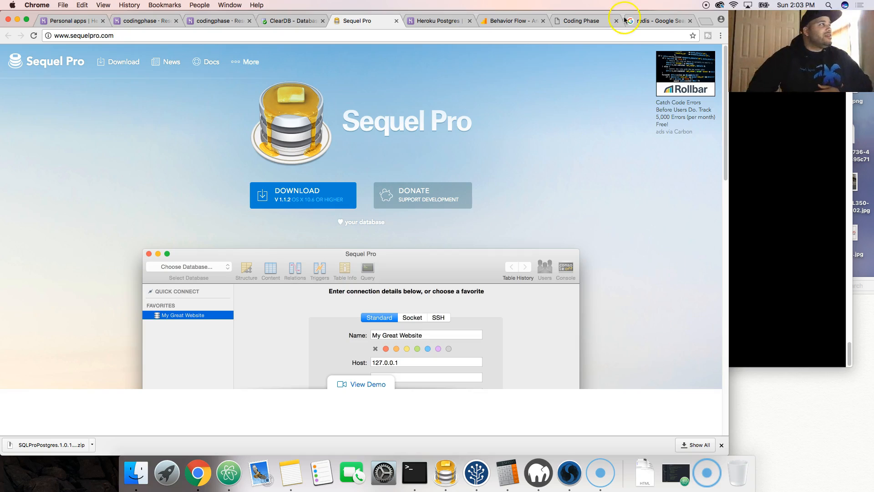
Open the ClearDB dashboard from codingphase's newly added ClearDB MySQL add-on and review its database list
{"action": "left_click", "coordinate": [274, 23]}
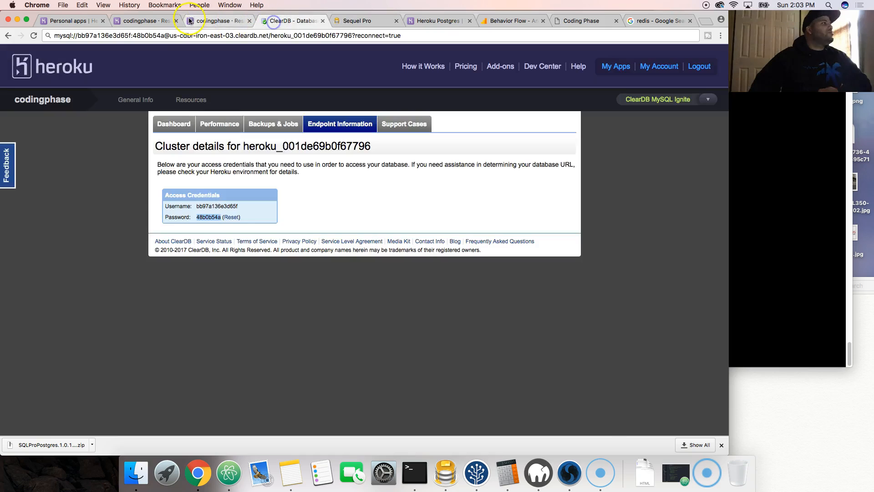
{"action": "left_click", "coordinate": [221, 21]}
{"action": "left_click", "coordinate": [153, 278]}
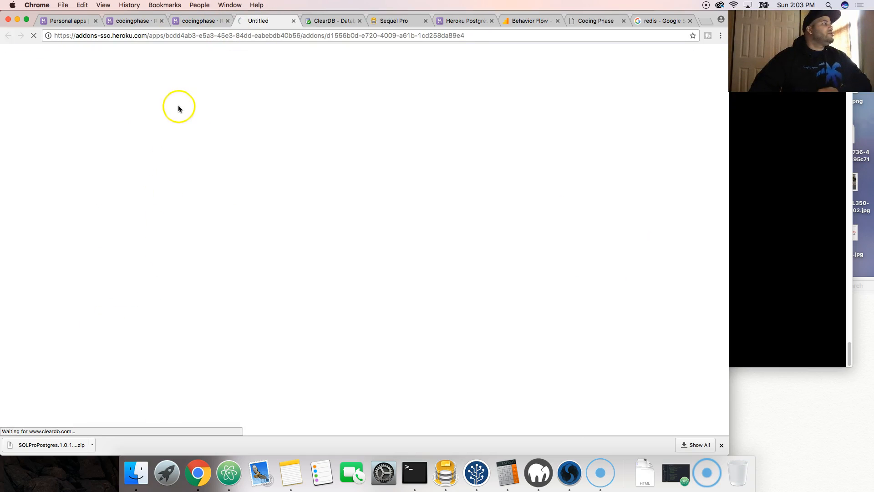
{"action": "left_click", "coordinate": [208, 21]}
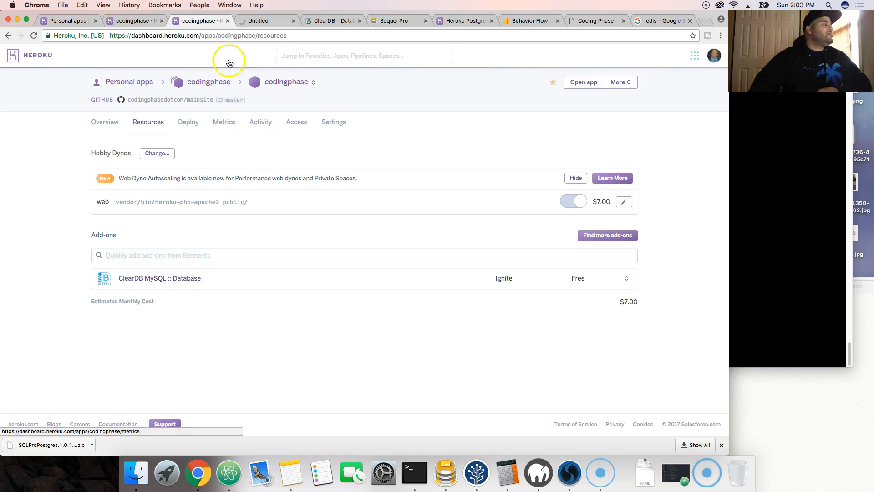
{"action": "left_click", "coordinate": [264, 20]}
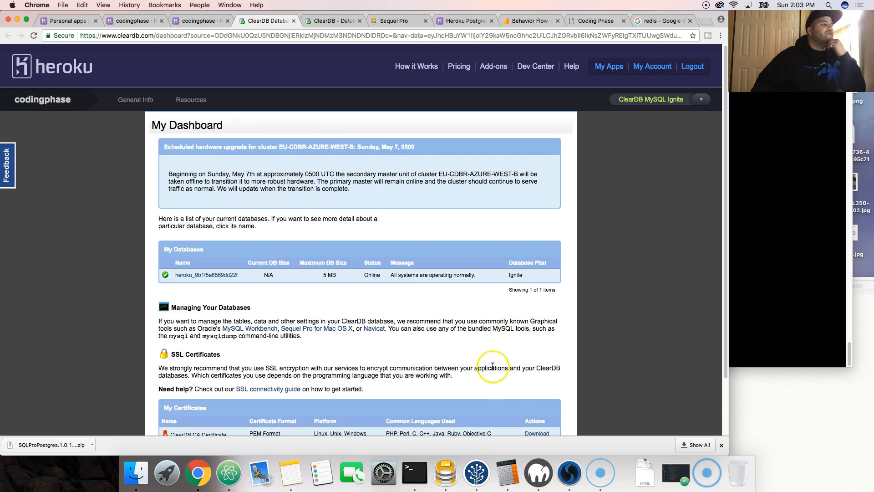
{"action": "scroll", "coordinate": [494, 364], "scroll_direction": "down", "scroll_amount": 3}
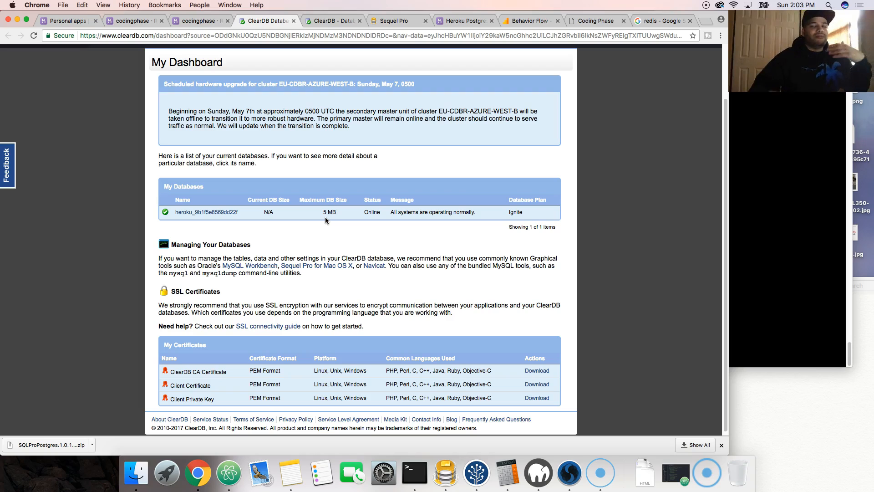
Open the listed ClearDB database's details and view its access credentials under the endpoint information
{"action": "left_click", "coordinate": [226, 214]}
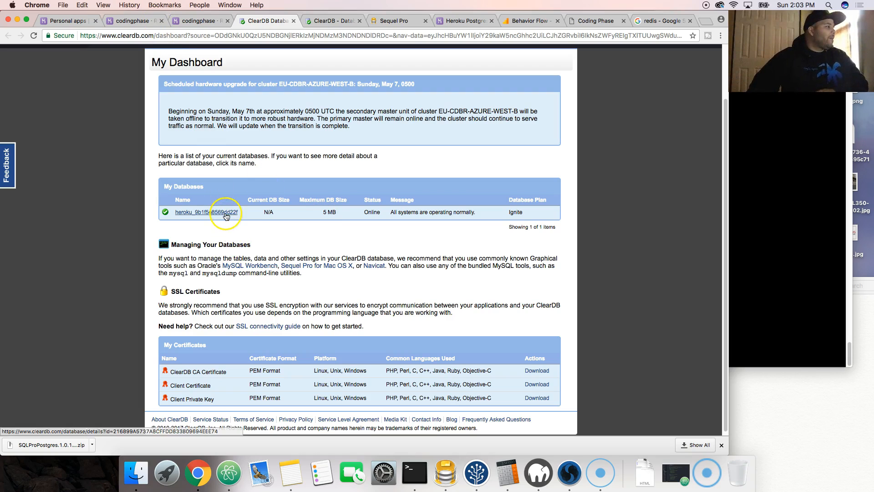
{"action": "left_click", "coordinate": [205, 215]}
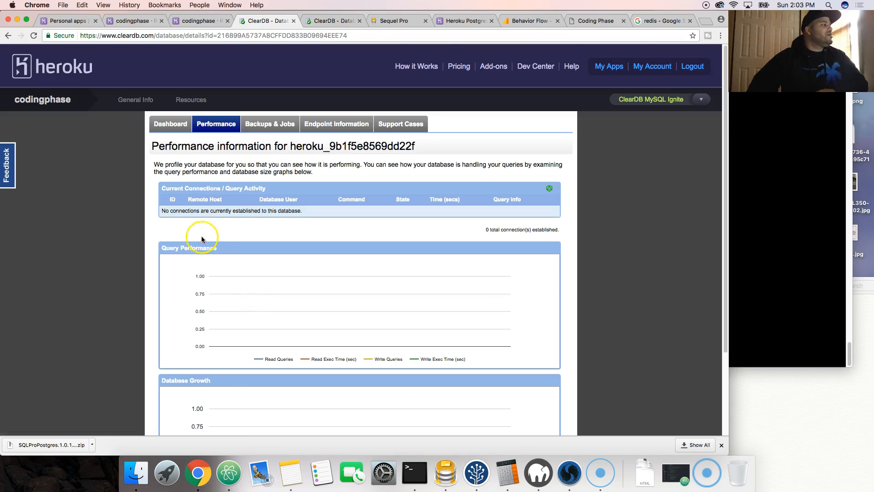
{"action": "scroll", "coordinate": [168, 250], "scroll_direction": "down", "scroll_amount": 4}
{"action": "scroll", "coordinate": [195, 189], "scroll_direction": "up", "scroll_amount": 3}
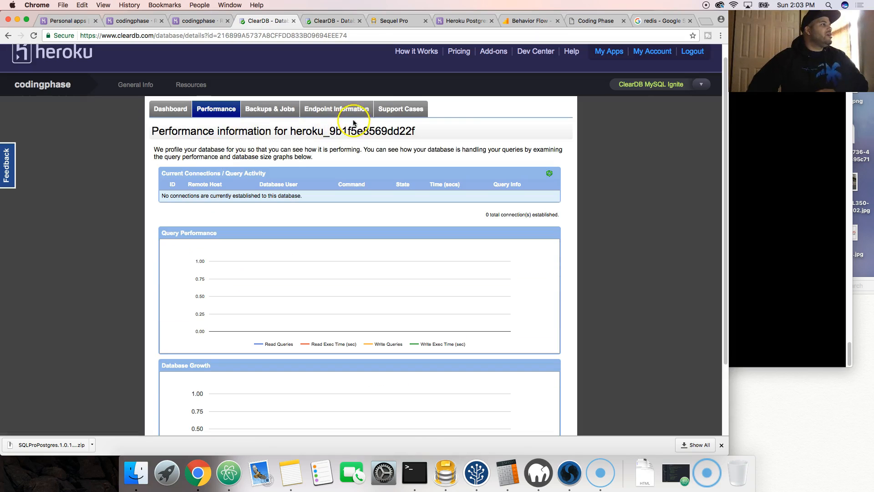
{"action": "left_click", "coordinate": [332, 110]}
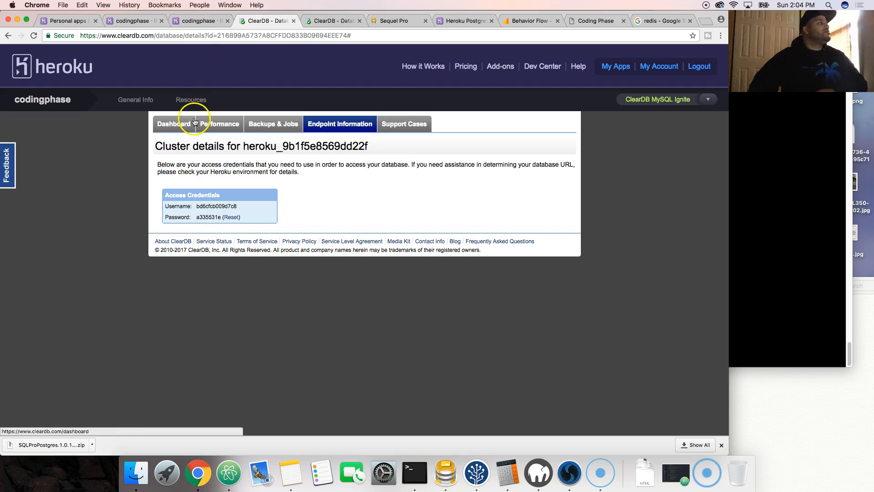
Open the codingphase app's settings on Heroku and reveal its config variables
{"action": "left_click", "coordinate": [196, 26]}
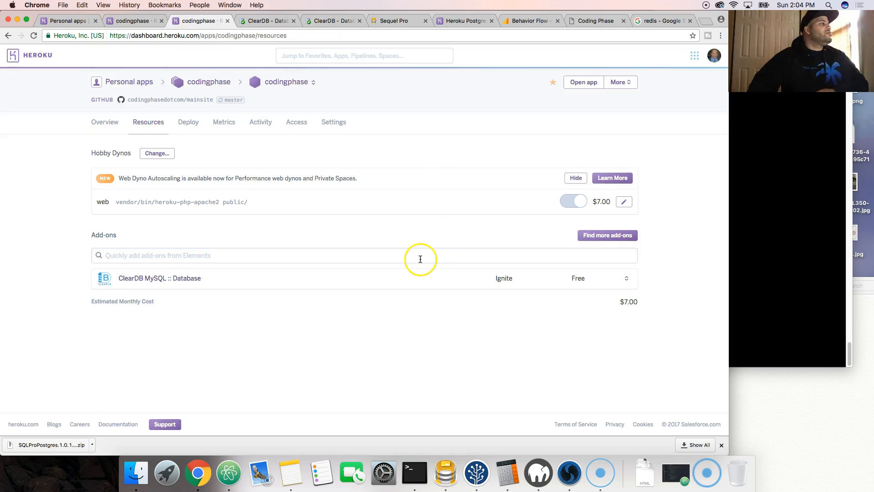
{"action": "left_click", "coordinate": [335, 127]}
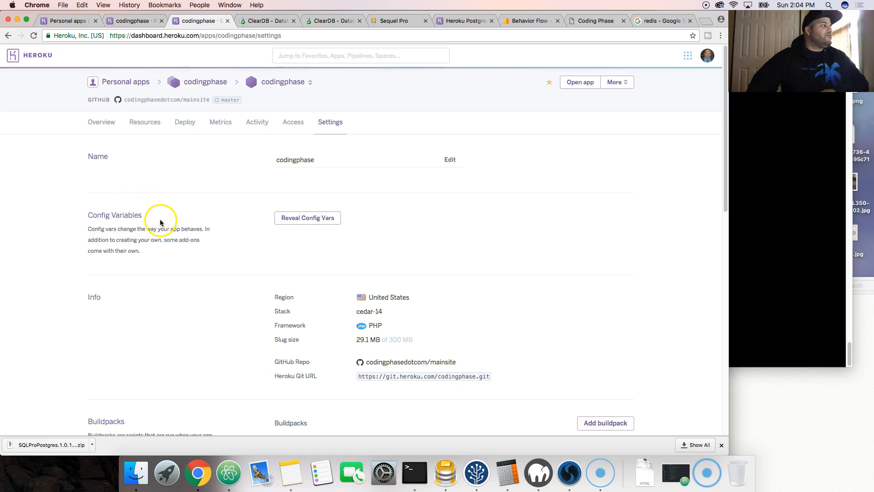
{"action": "left_click", "coordinate": [307, 219]}
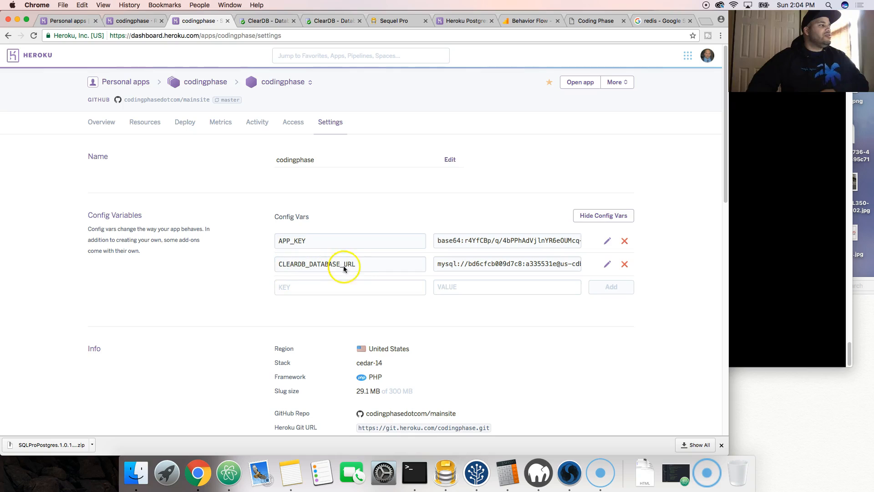
Copy the CLEARDB_DATABASE_URL value, a connection URL that includes the database password, and paste it into the empty note in Notes
{"action": "left_click", "coordinate": [457, 265]}
{"action": "right_click", "coordinate": [470, 264]}
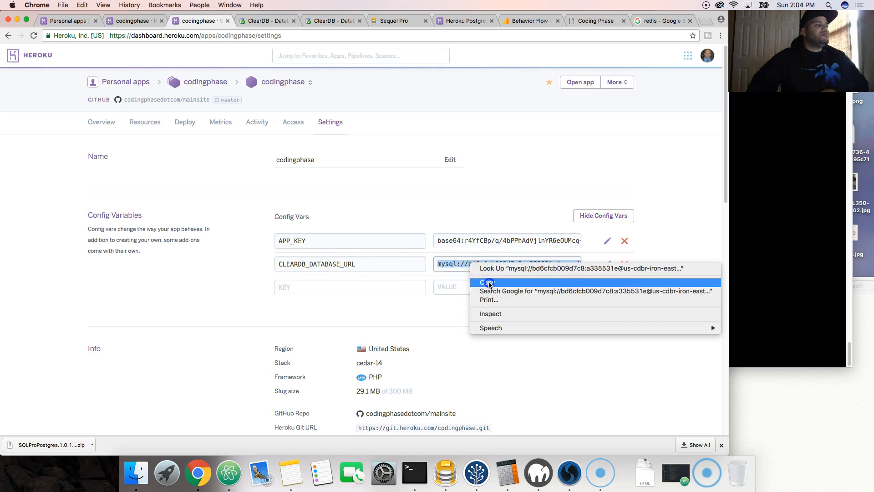
{"action": "left_click", "coordinate": [487, 279]}
{"action": "left_click", "coordinate": [290, 471]}
{"action": "right_click", "coordinate": [588, 307]}
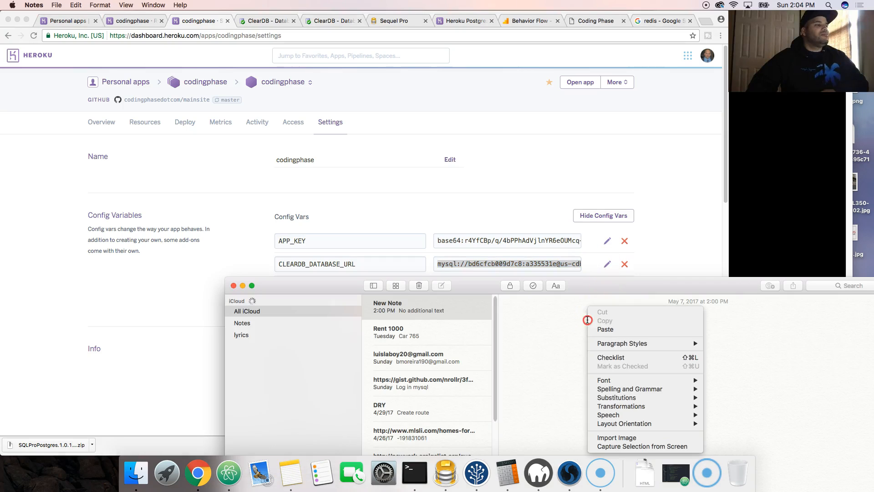
{"action": "left_click", "coordinate": [608, 329]}
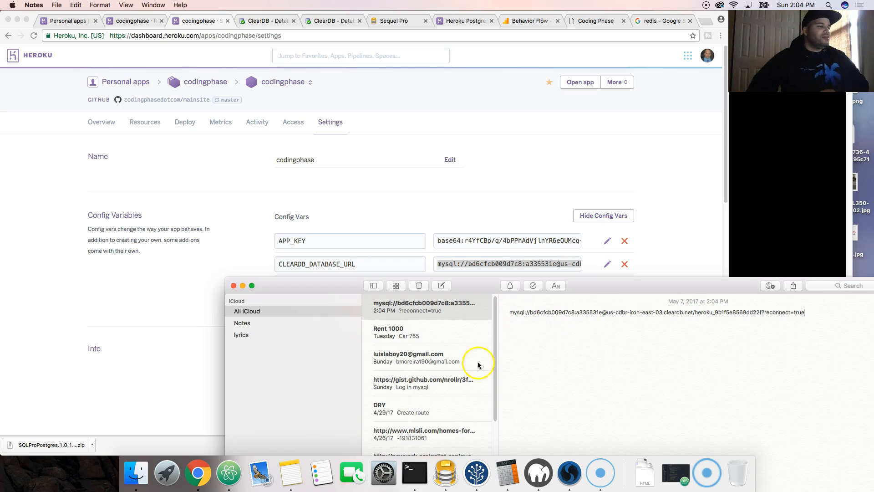
Switch to Sequel Pro and remove the saved cleardb connection from New Folder in the favorites
{"action": "left_click", "coordinate": [446, 482]}
{"action": "left_click", "coordinate": [355, 82]}
{"action": "left_click", "coordinate": [215, 85]}
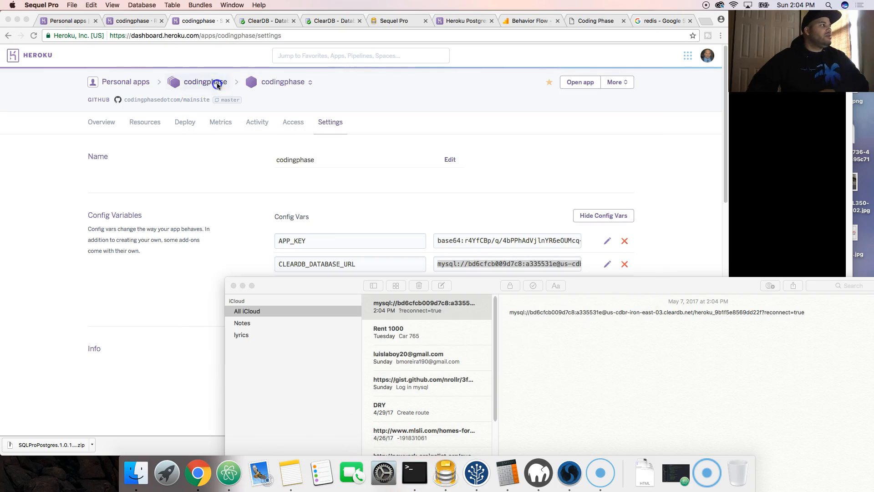
{"action": "left_click", "coordinate": [448, 487]}
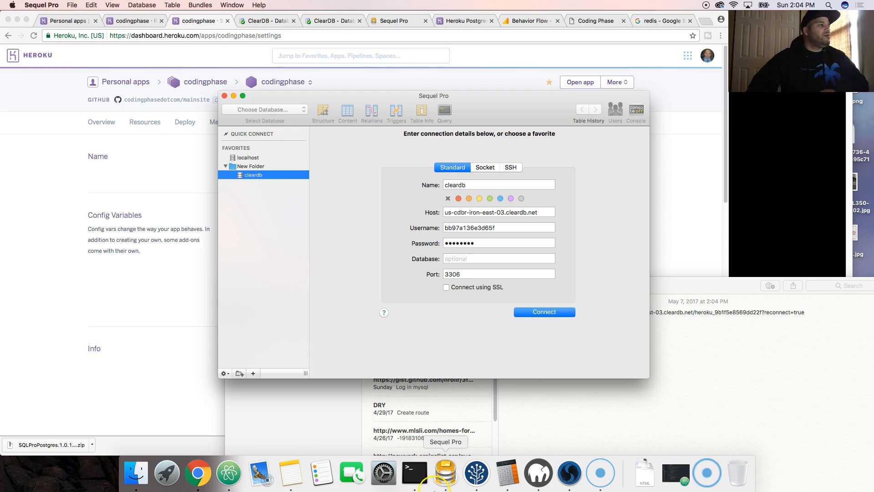
{"action": "right_click", "coordinate": [257, 175]}
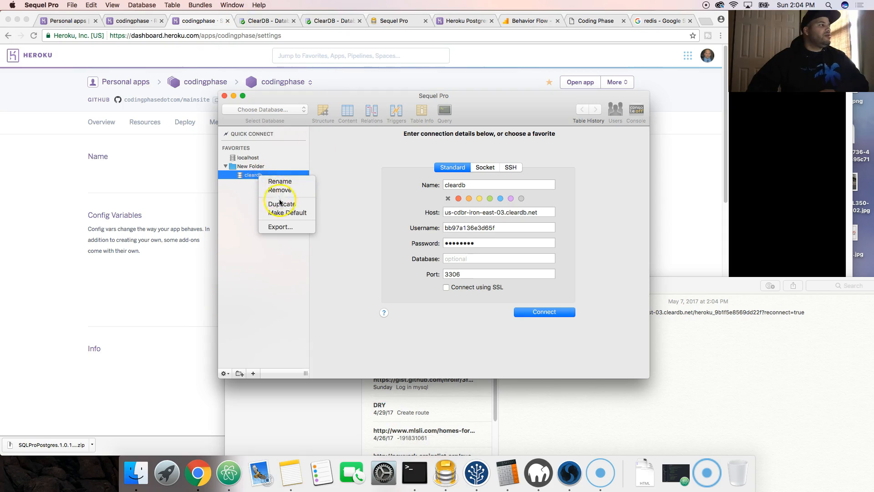
{"action": "left_click", "coordinate": [280, 190]}
{"action": "left_click", "coordinate": [505, 173]}
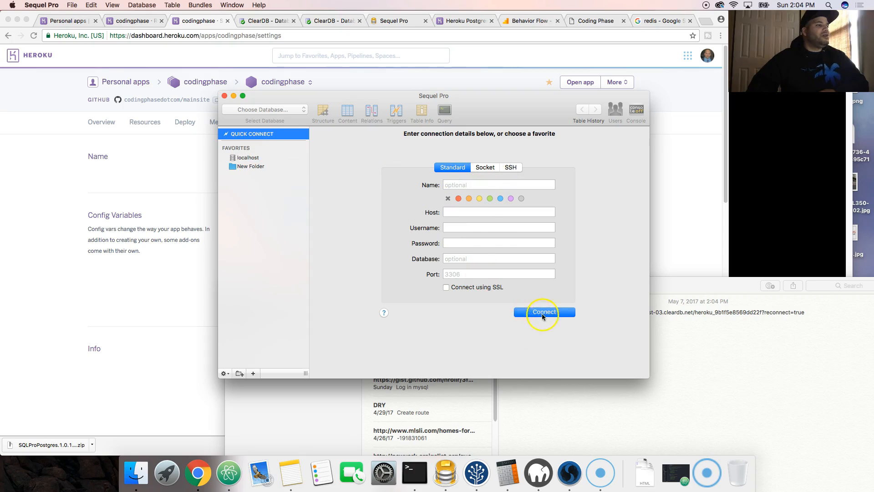
Copy the host us-cdbr-iron-east-03.cleardb.net from the URL in Notes into the Sequel Pro connection's host
{"action": "left_click", "coordinate": [449, 215]}
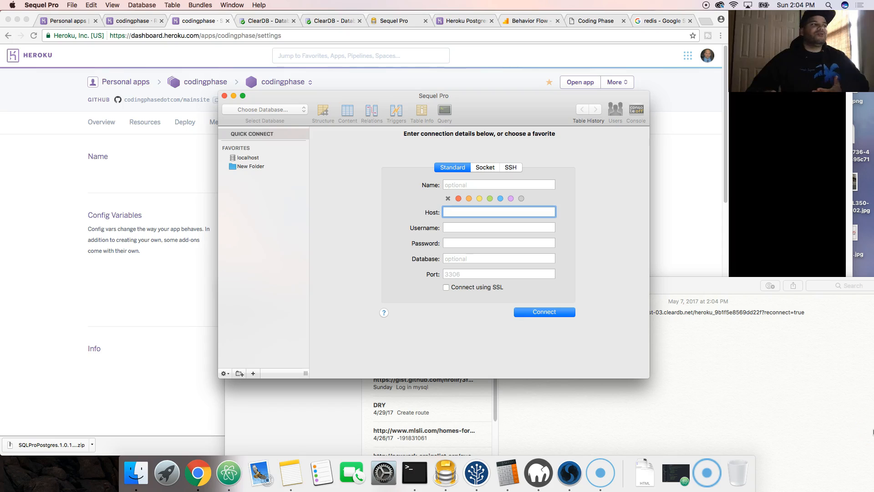
{"action": "left_click", "coordinate": [748, 382]}
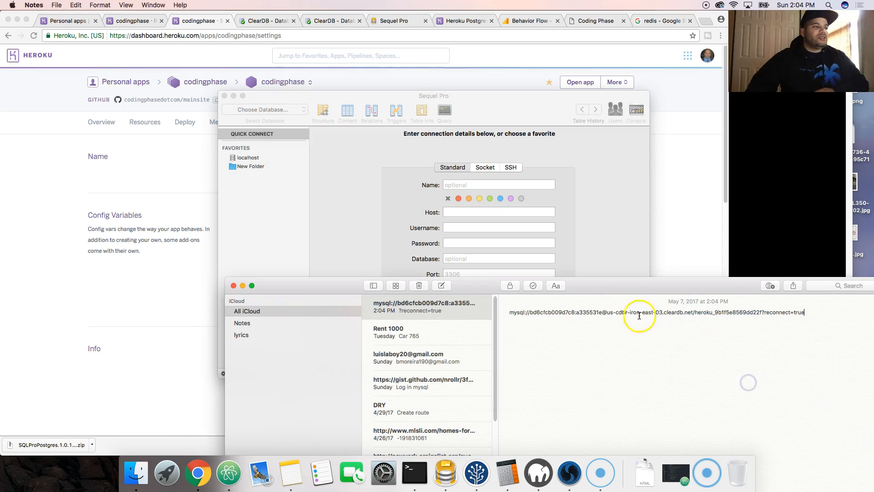
{"action": "left_click_drag", "start_coordinate": [607, 314], "coordinate": [677, 314]}
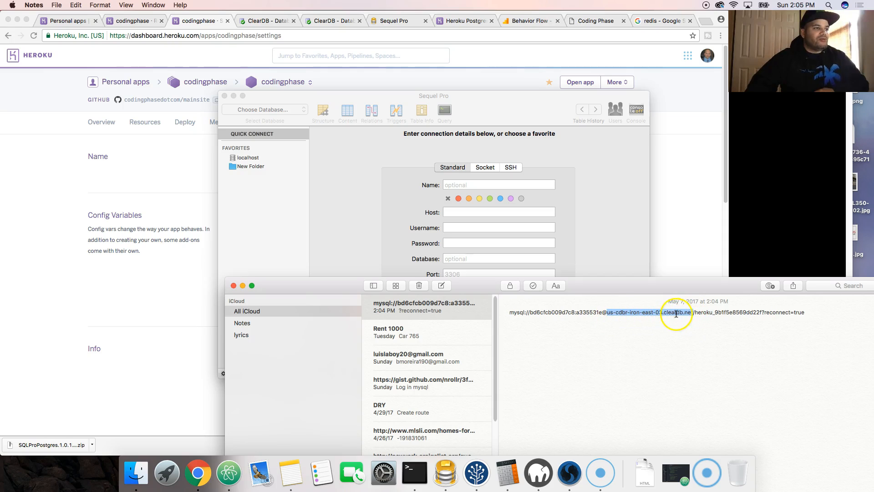
{"action": "right_click", "coordinate": [668, 314]}
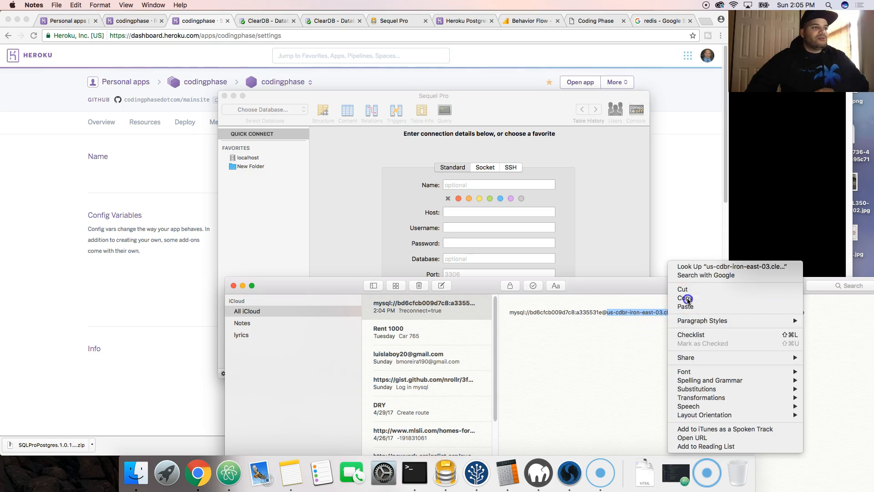
{"action": "left_click", "coordinate": [688, 299]}
{"action": "left_click", "coordinate": [491, 212]}
{"action": "right_click", "coordinate": [489, 213]}
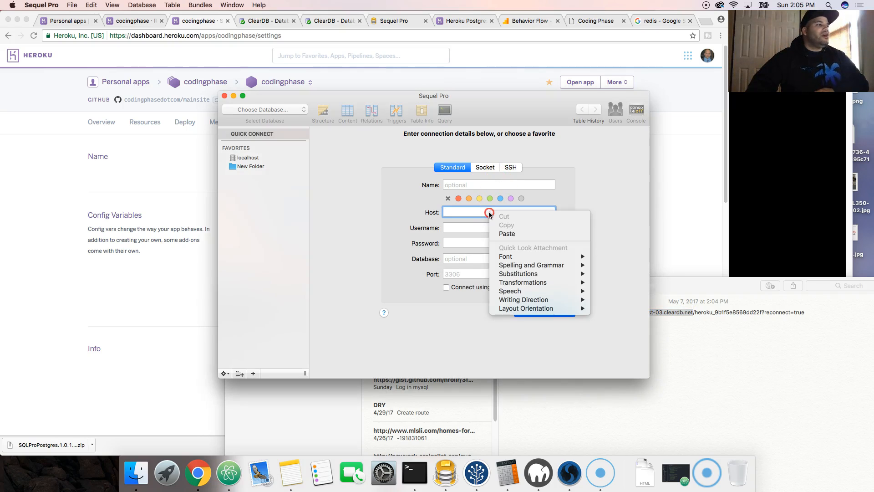
{"action": "left_click", "coordinate": [509, 234]}
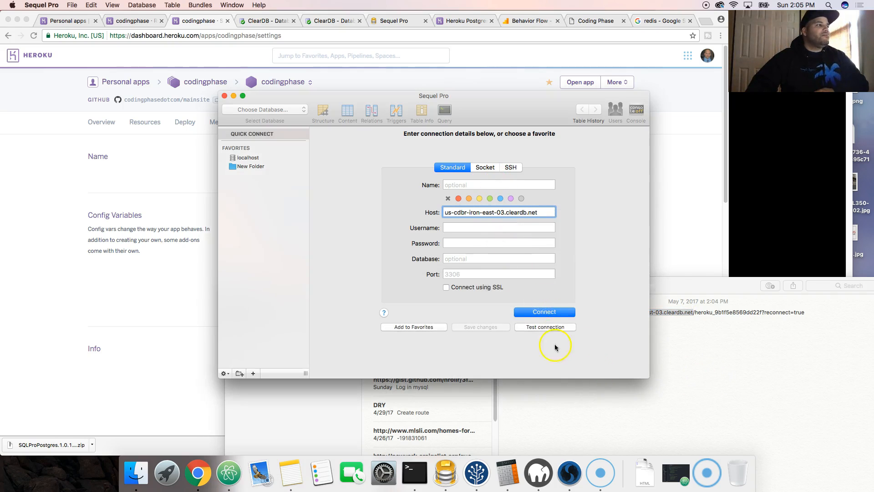
Copy the database username from the connection URL in Notes into the Sequel Pro connection's username
{"action": "left_click", "coordinate": [712, 367]}
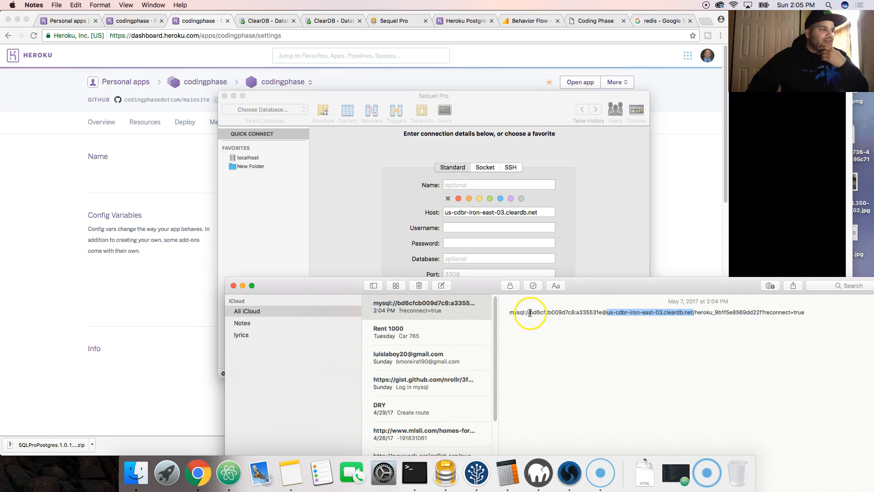
{"action": "left_click", "coordinate": [530, 313]}
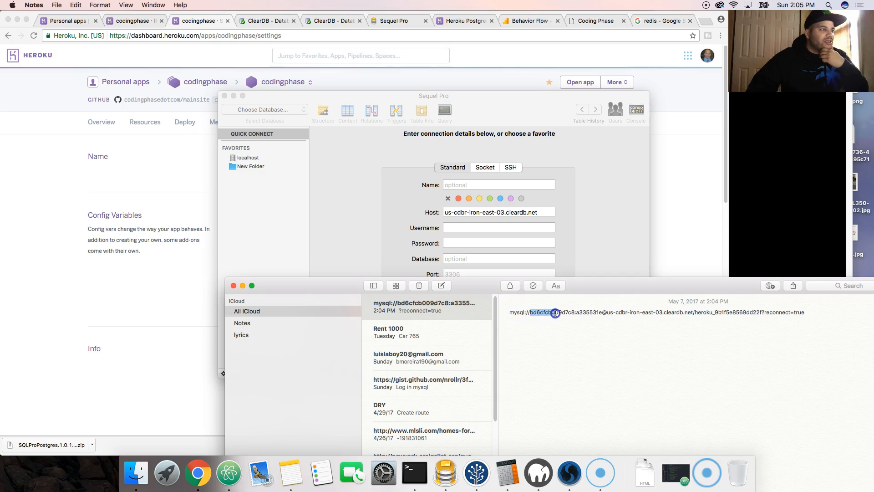
{"action": "left_click_drag", "start_coordinate": [571, 315], "coordinate": [574, 314]}
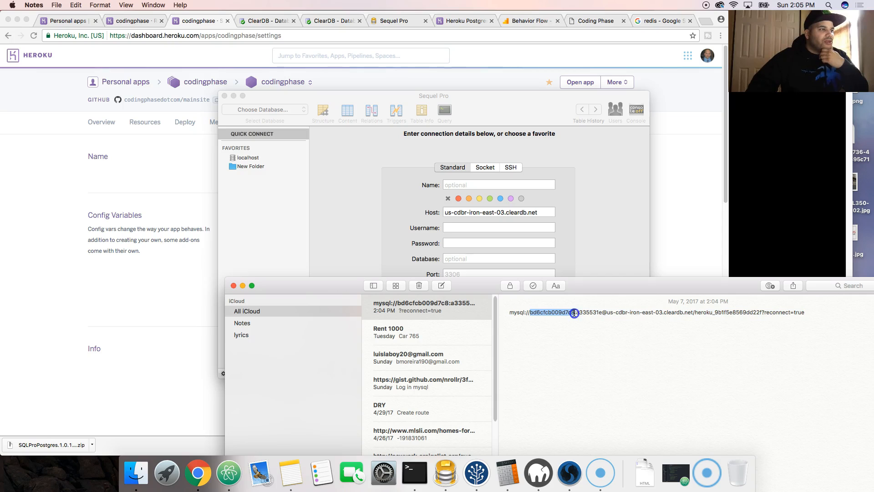
{"action": "right_click", "coordinate": [553, 314]}
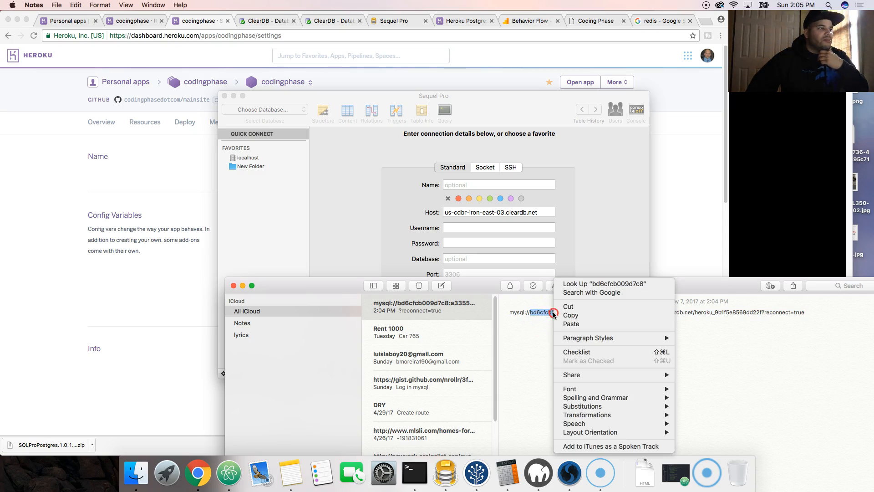
{"action": "left_click", "coordinate": [569, 315]}
{"action": "left_click", "coordinate": [488, 227]}
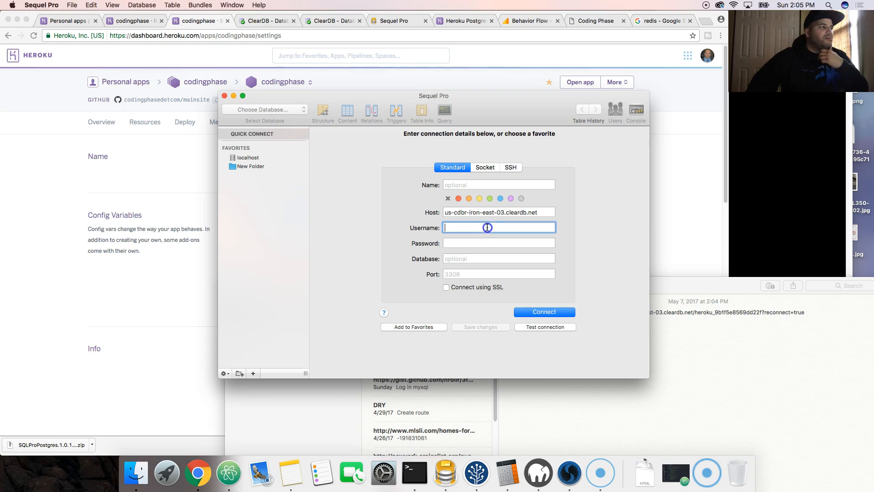
{"action": "right_click", "coordinate": [487, 227]}
{"action": "left_click", "coordinate": [506, 247]}
Copy the database password from the connection URL in Notes into the Sequel Pro connection's password
{"action": "left_click", "coordinate": [675, 374]}
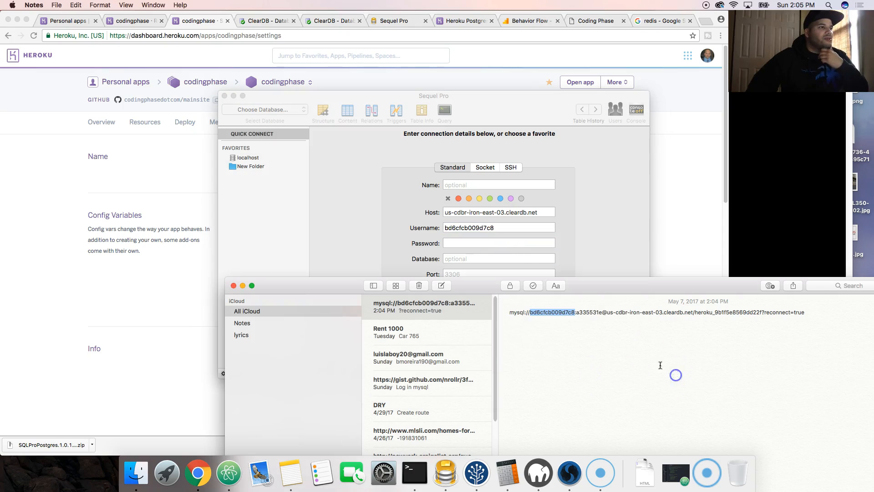
{"action": "left_click_drag", "start_coordinate": [577, 312], "coordinate": [599, 314]}
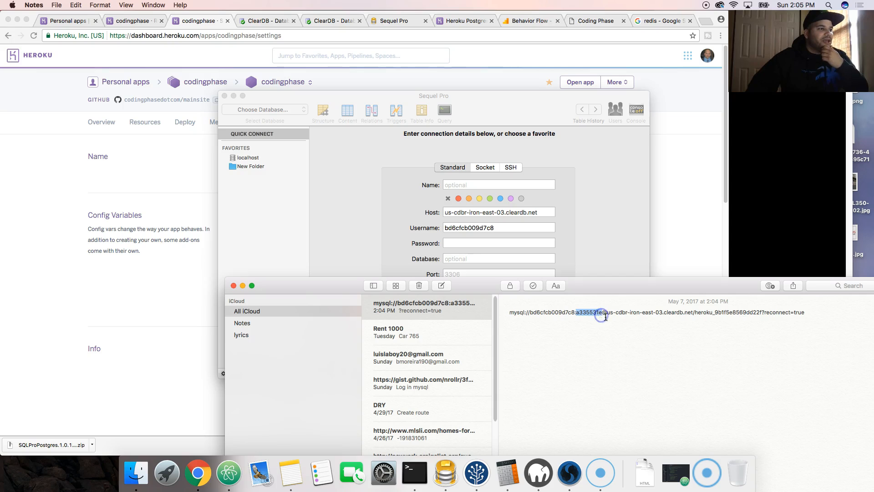
{"action": "right_click", "coordinate": [596, 314]}
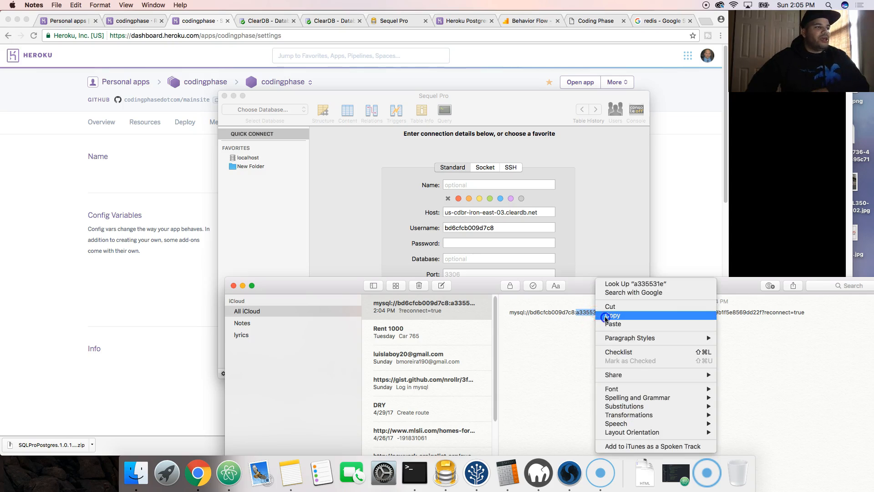
{"action": "left_click", "coordinate": [600, 316]}
{"action": "left_click", "coordinate": [492, 244]}
{"action": "right_click", "coordinate": [492, 245]}
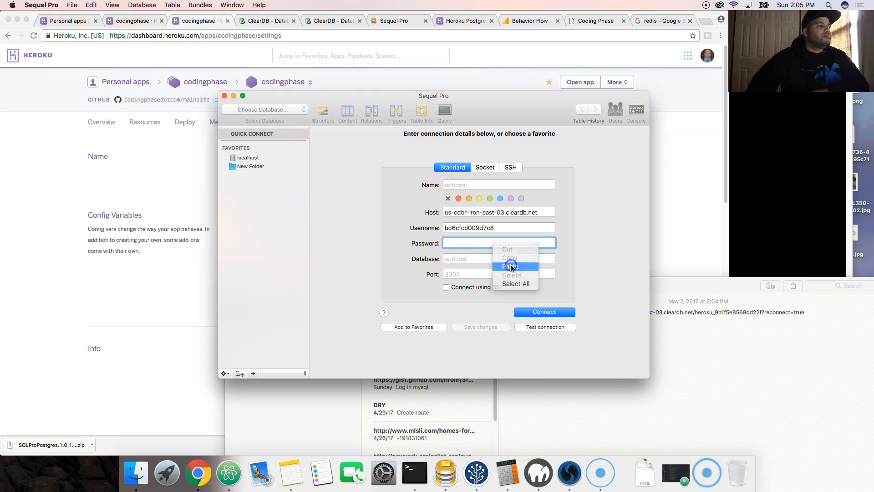
{"action": "left_click", "coordinate": [509, 266]}
Set the connection's port to 3306, test the connection and connect to the ClearDB server
{"action": "left_click", "coordinate": [481, 273]}
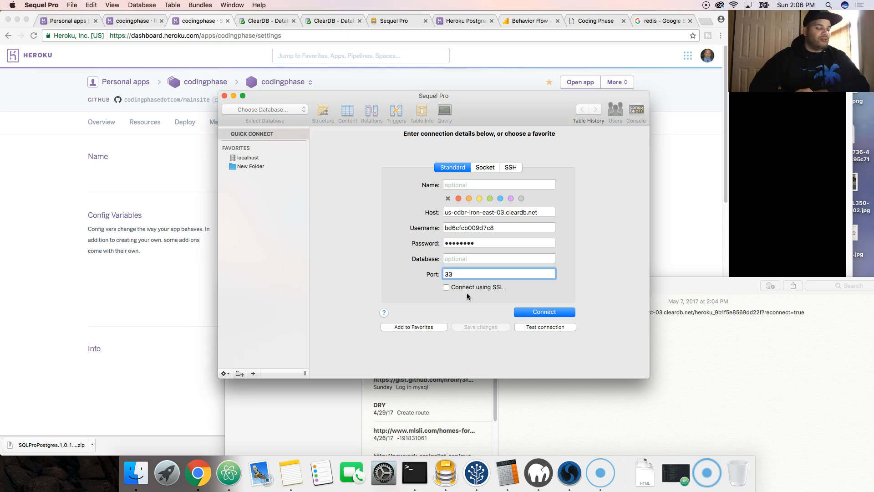
{"action": "type", "text": "6"}
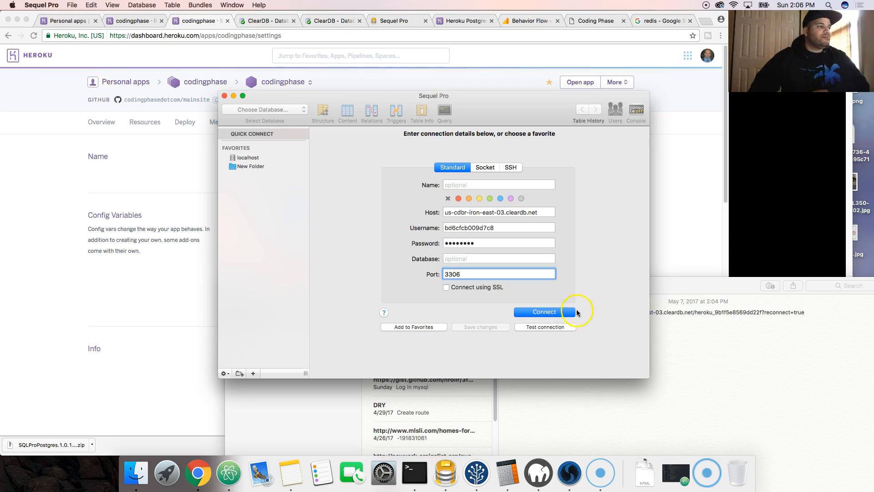
{"action": "left_click", "coordinate": [537, 328]}
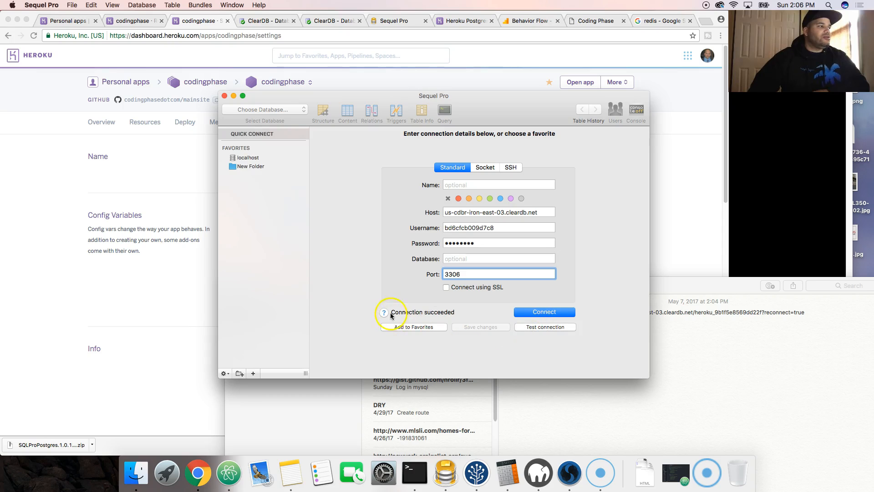
{"action": "left_click", "coordinate": [555, 314]}
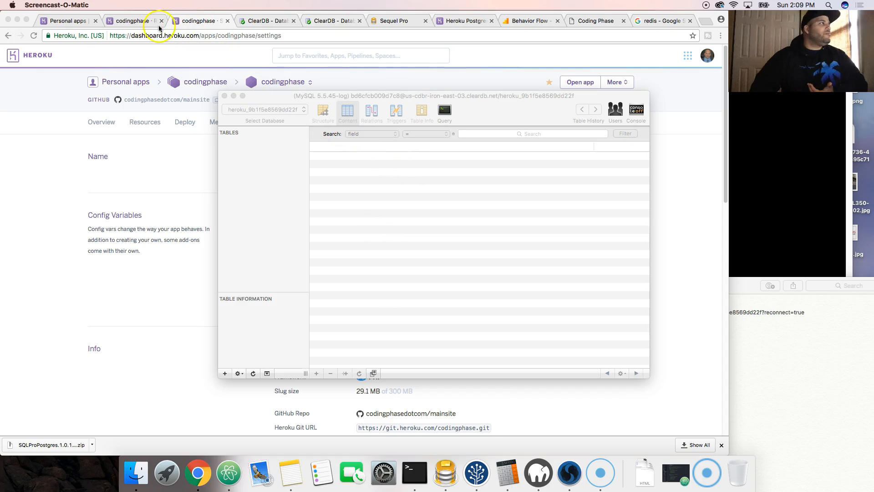
Open the ClearDB dashboard in Chrome and compare its listed database with the one open in Sequel Pro
{"action": "left_click", "coordinate": [272, 23]}
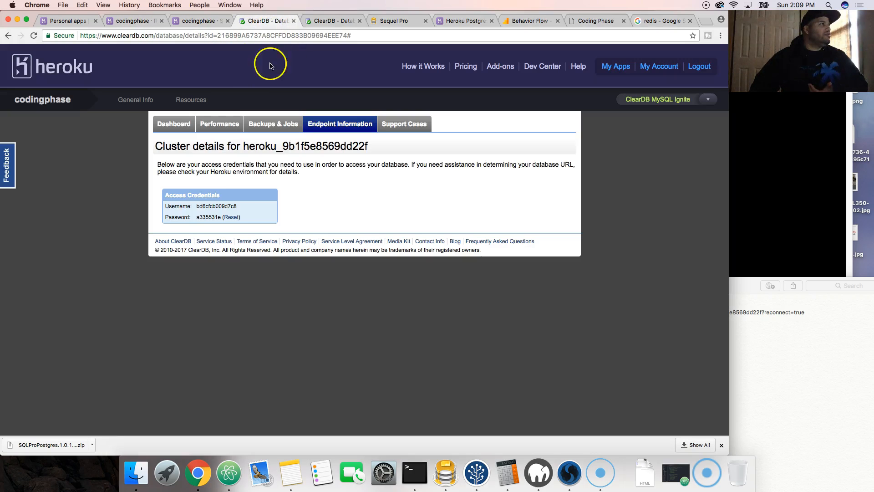
{"action": "left_click", "coordinate": [173, 129]}
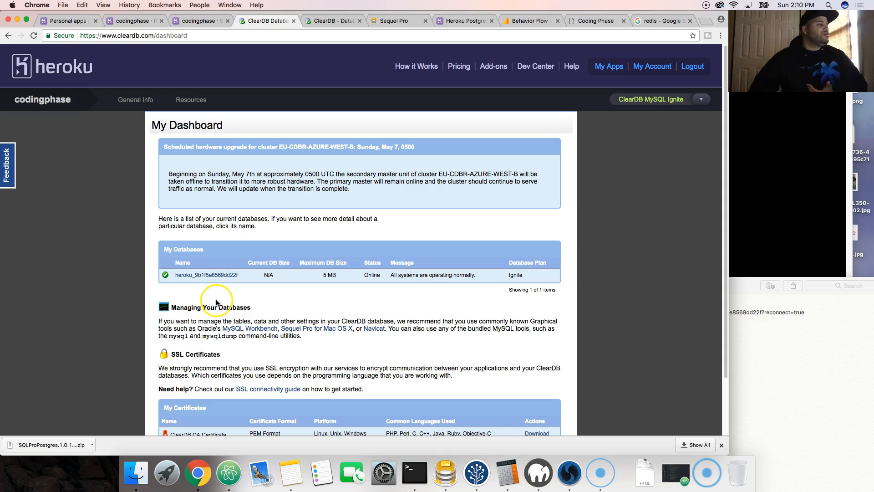
{"action": "left_click", "coordinate": [446, 472]}
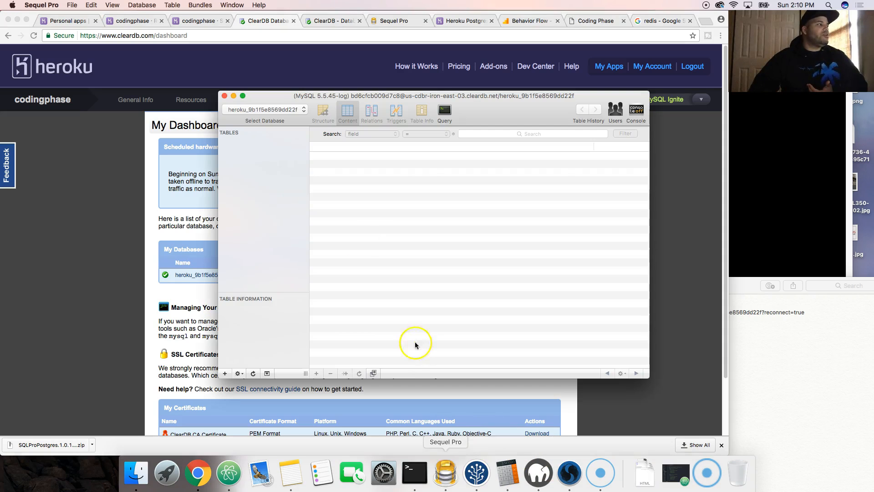
{"action": "left_click", "coordinate": [201, 295]}
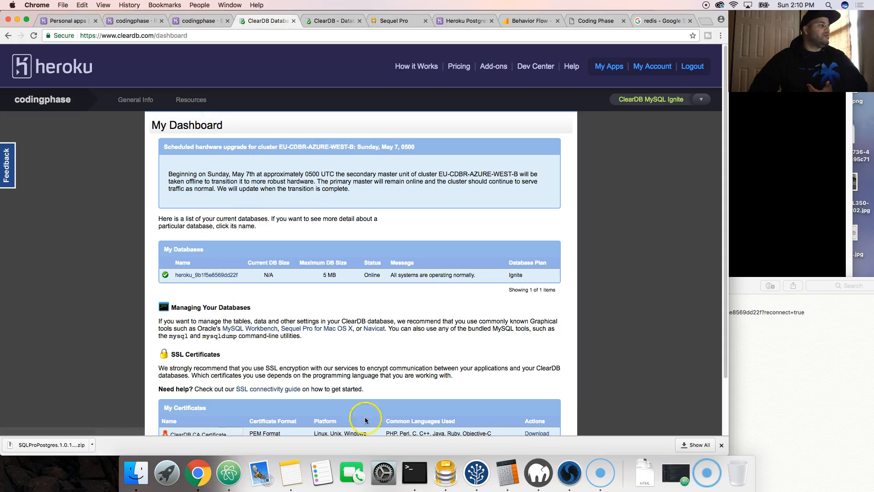
Return to Sequel Pro and look through the databases available on the connected server
{"action": "left_click", "coordinate": [446, 473]}
{"action": "left_click", "coordinate": [258, 111]}
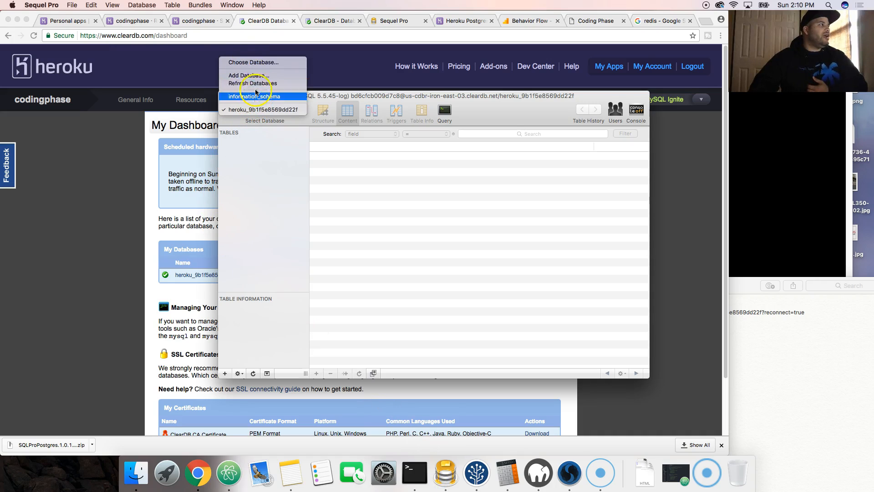
{"action": "left_click", "coordinate": [253, 63]}
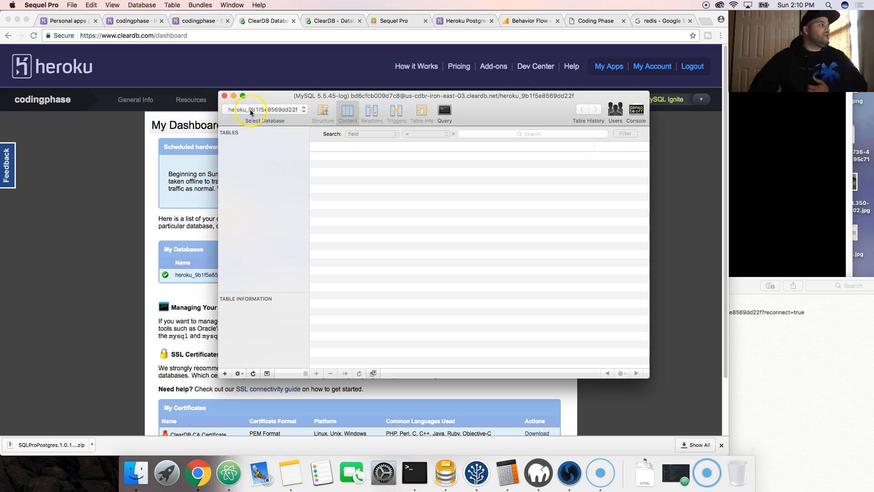
Select the heroku_9b1f5e8569dd22f database and add a table named Posts with the default encoding, collation and type
{"action": "left_click", "coordinate": [250, 109]}
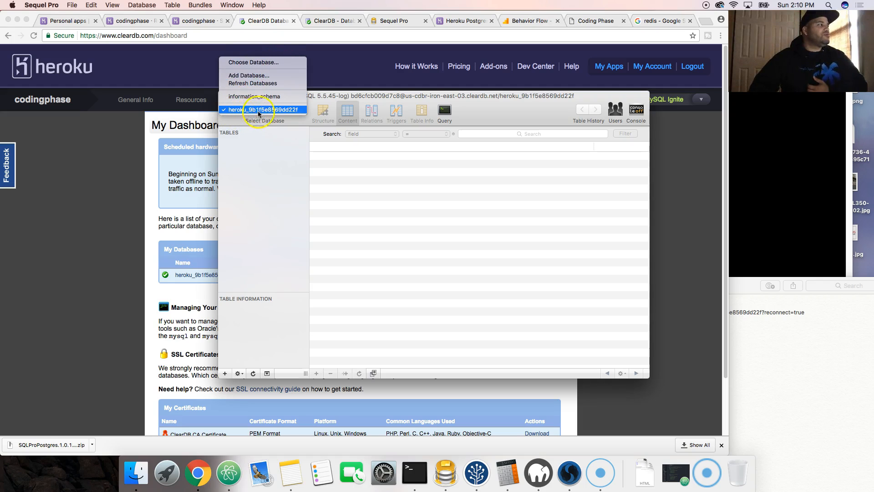
{"action": "left_click", "coordinate": [285, 109]}
{"action": "right_click", "coordinate": [255, 160]}
{"action": "left_click", "coordinate": [247, 155]}
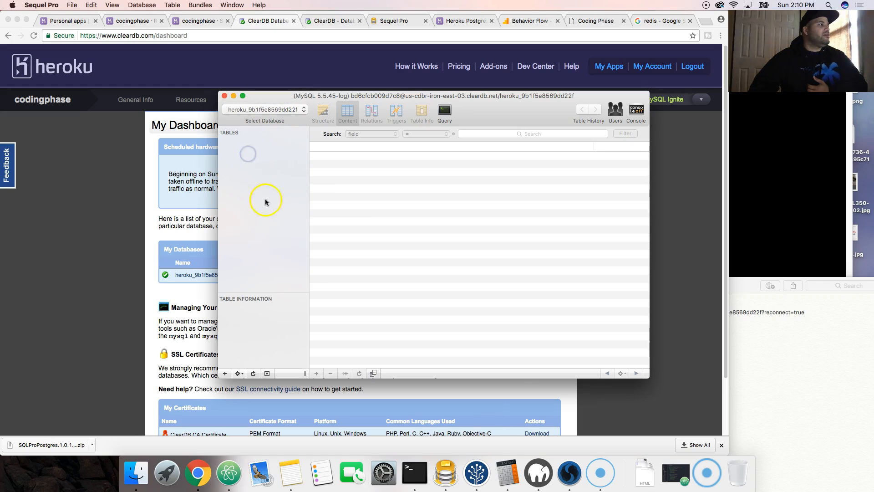
{"action": "left_click", "coordinate": [225, 373]}
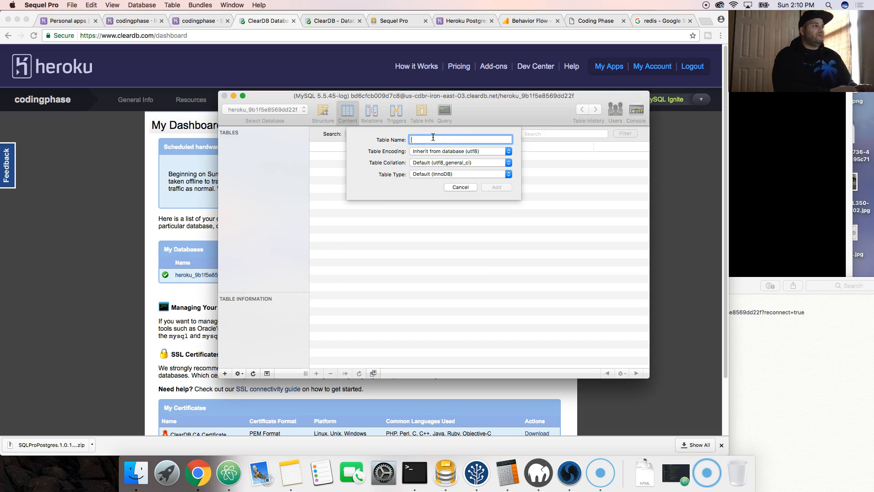
{"action": "type", "text": "Posts"}
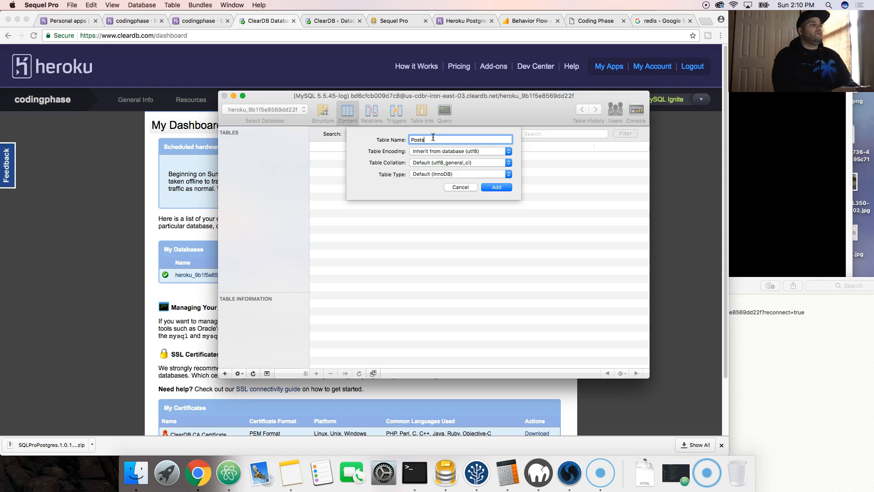
{"action": "left_click", "coordinate": [497, 188]}
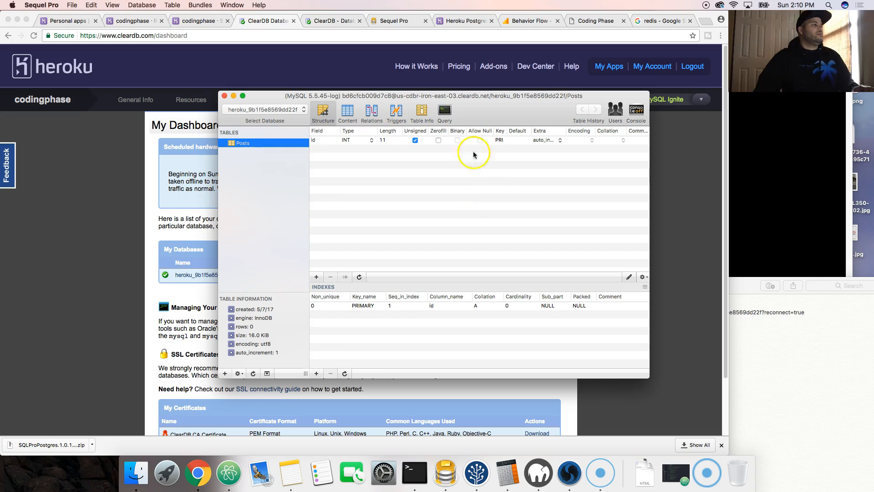
{"action": "right_click", "coordinate": [270, 149]}
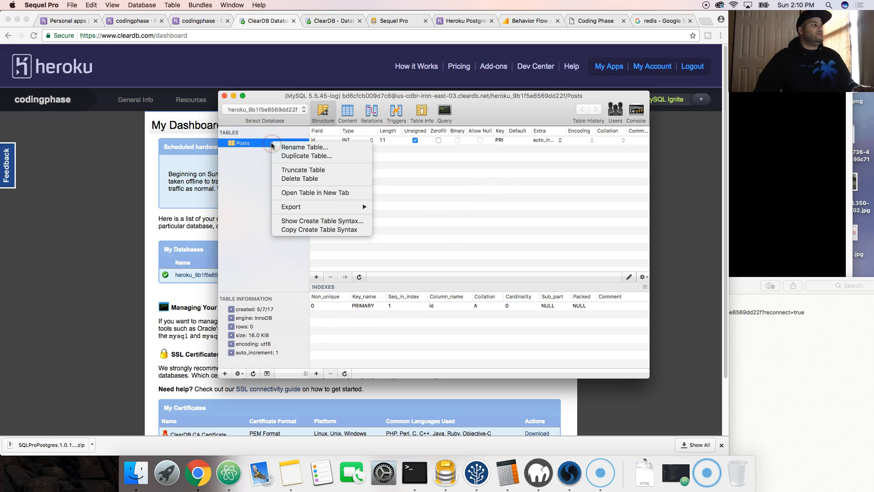
{"action": "left_click", "coordinate": [269, 147]}
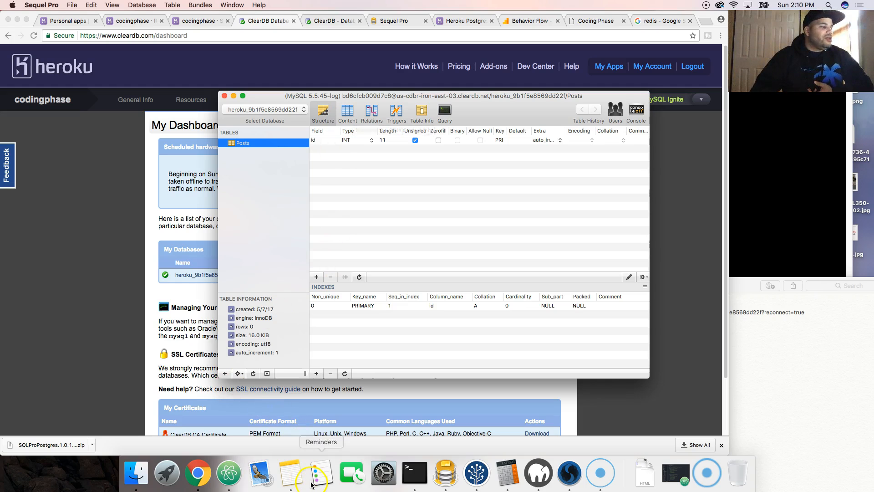
Switch to Notes and review the full MySQL connection URL saved in the note
{"action": "left_click", "coordinate": [291, 473]}
{"action": "left_click_drag", "start_coordinate": [513, 312], "coordinate": [769, 313]}
{"action": "left_click", "coordinate": [841, 317]}
{"action": "left_click_drag", "start_coordinate": [841, 317], "coordinate": [463, 310]}
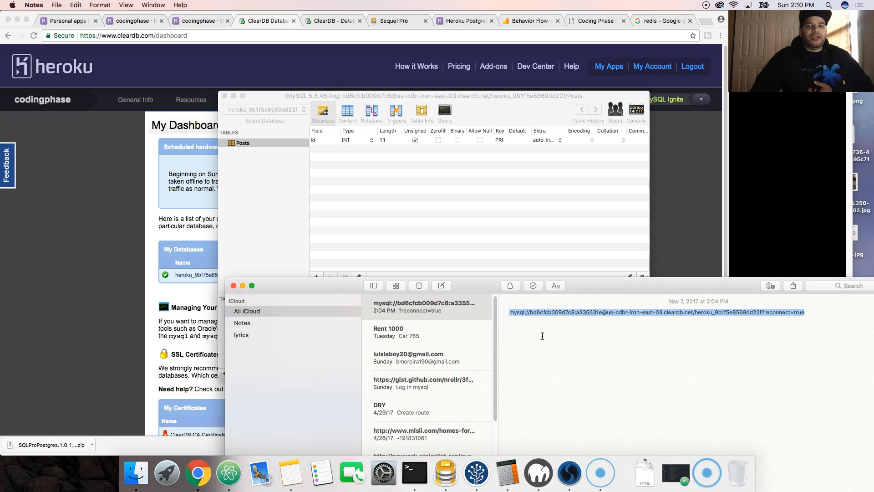
{"action": "left_click", "coordinate": [527, 319]}
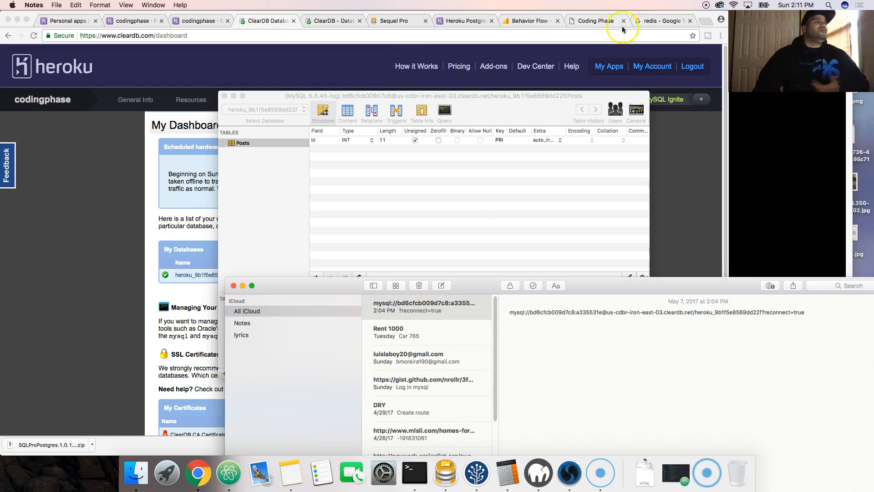
{"action": "left_click", "coordinate": [712, 24]}
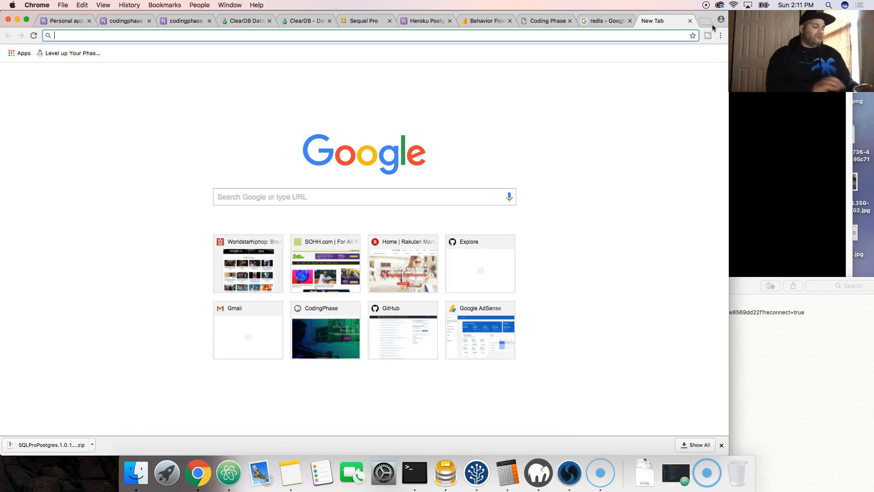
{"action": "type", "text": "h"}
{"action": "key", "text": "BackSpace"}
{"action": "key", "text": "BackSpace"}
{"action": "type", "text": "www.cod"}
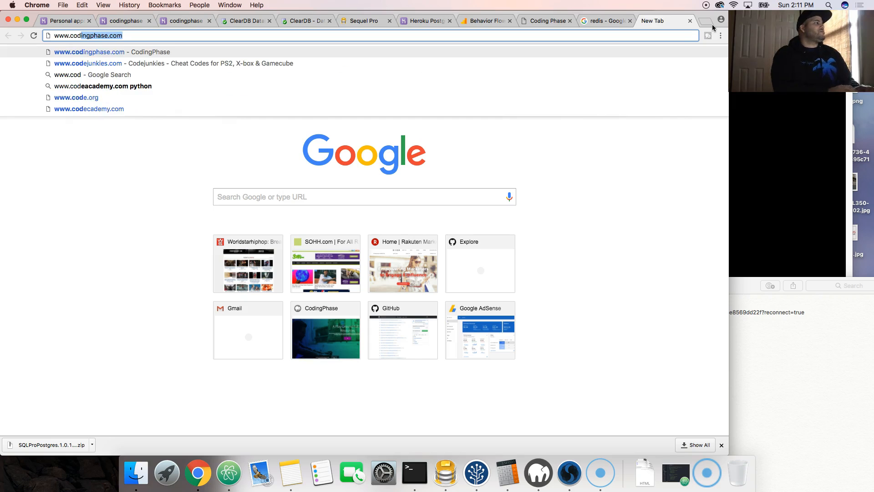
{"action": "key", "text": "Return"}
Go to the site's /resources page and widen the browser window to show the recommended courses
{"action": "left_click", "coordinate": [158, 38]}
{"action": "left_click", "coordinate": [181, 36]}
{"action": "type", "text": "/r"}
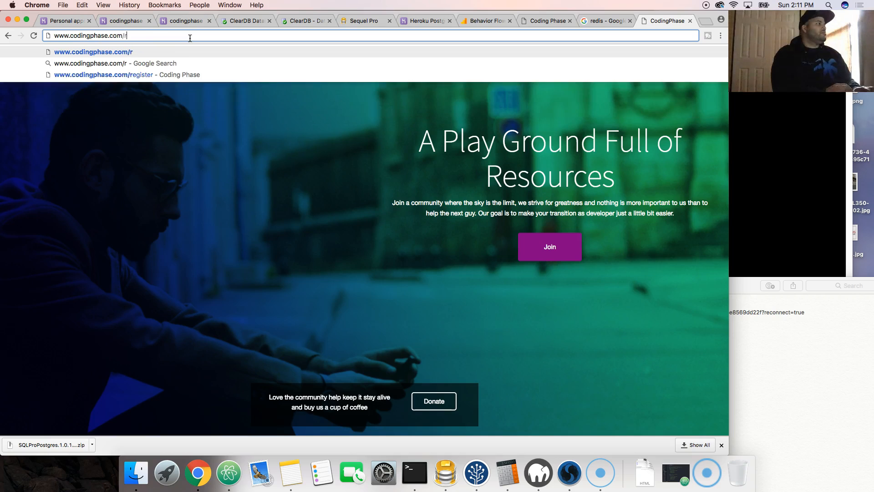
{"action": "type", "text": "esources"}
{"action": "key", "text": "Return"}
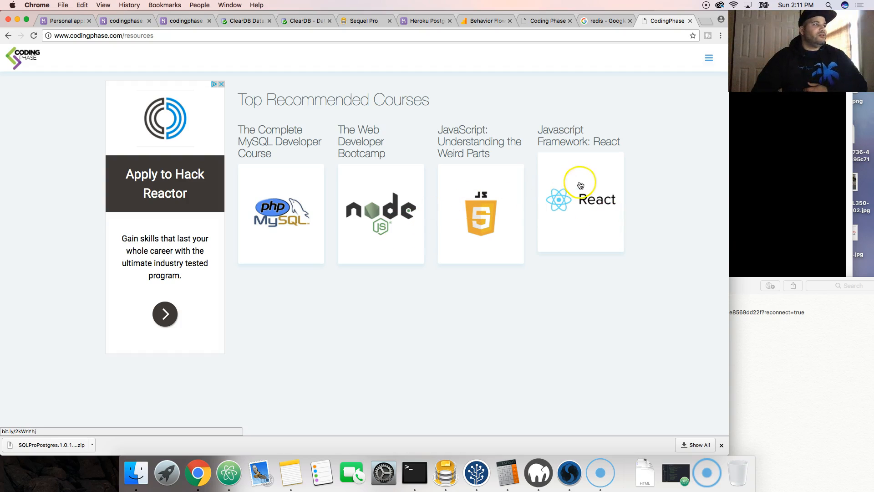
{"action": "left_click_drag", "start_coordinate": [729, 207], "coordinate": [869, 196]}
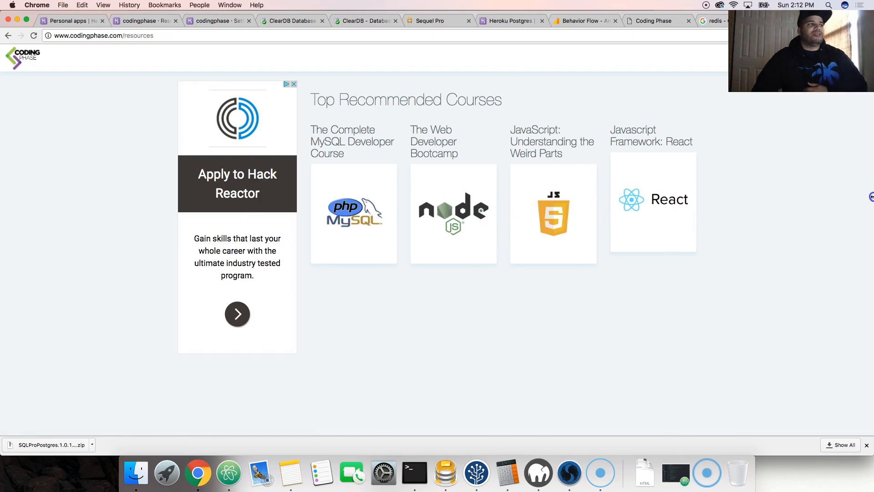